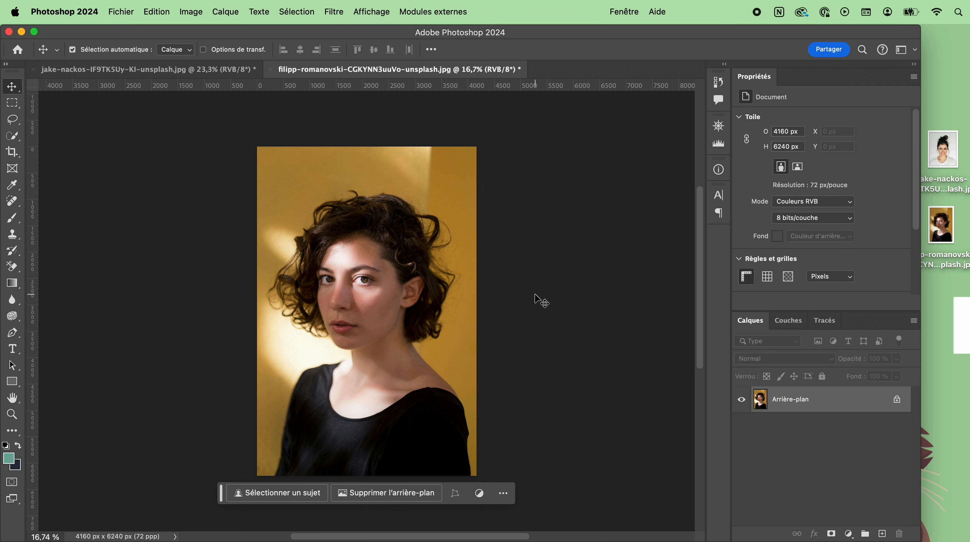
# - Switch to the bun-haired woman's portrait, activate the Background Eraser at 30 % tolerance, and duplicate the Arrière-plan layer
pyautogui.hotkey('ctrl', 'Tab')
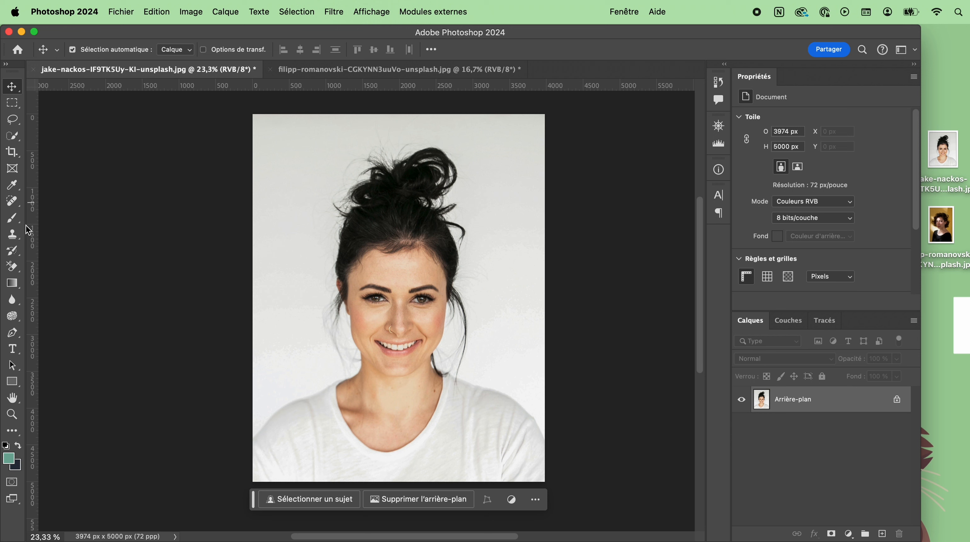
pyautogui.click(20, 271)
pyautogui.click(99, 277)
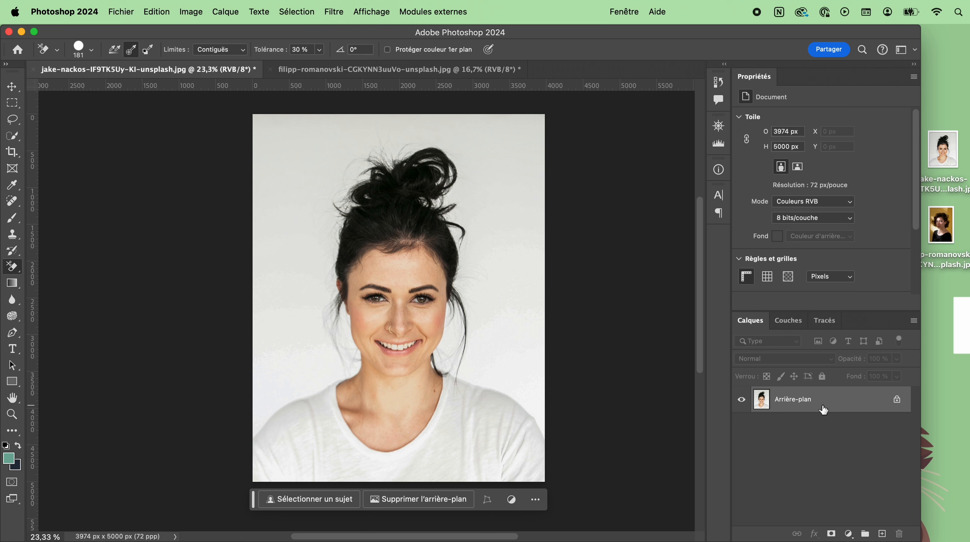
pyautogui.press('super+j')
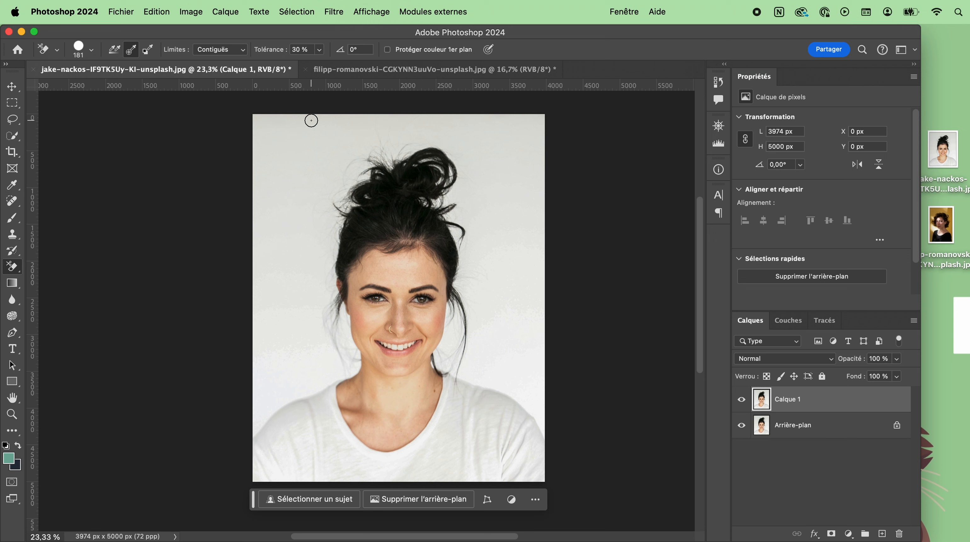
# - Add a solid colour fill layer in dark green #335d50 beneath the duplicated portrait layer, and make the duplicate active
pyautogui.click(849, 533)
pyautogui.click(884, 350)
pyautogui.moveTo(484, 410); pyautogui.dragTo(474, 415)
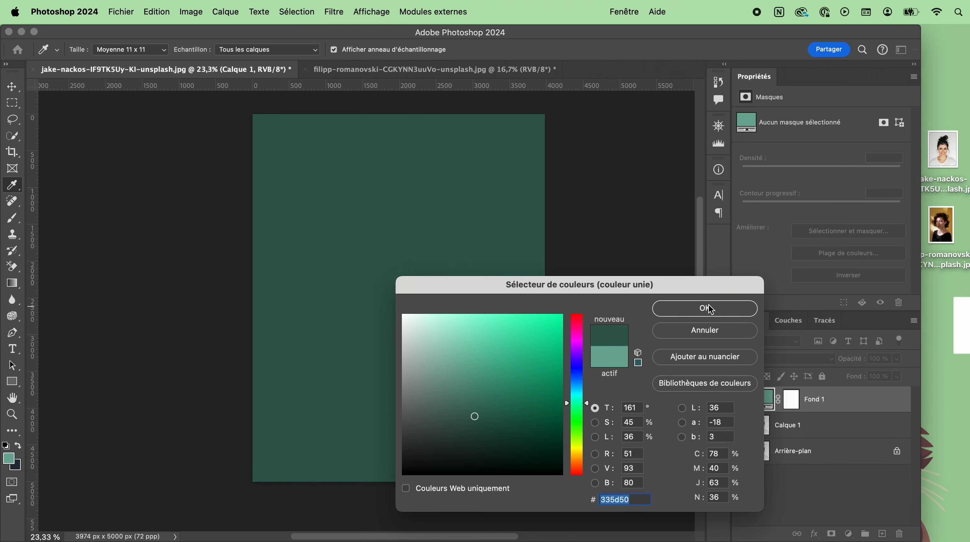
pyautogui.click(704, 308)
pyautogui.moveTo(861, 401); pyautogui.dragTo(861, 436)
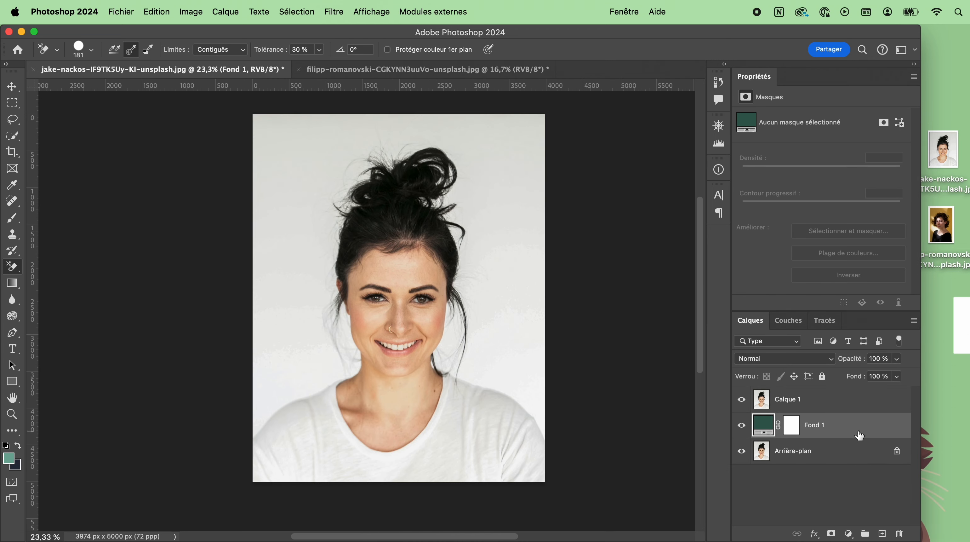
pyautogui.click(808, 406)
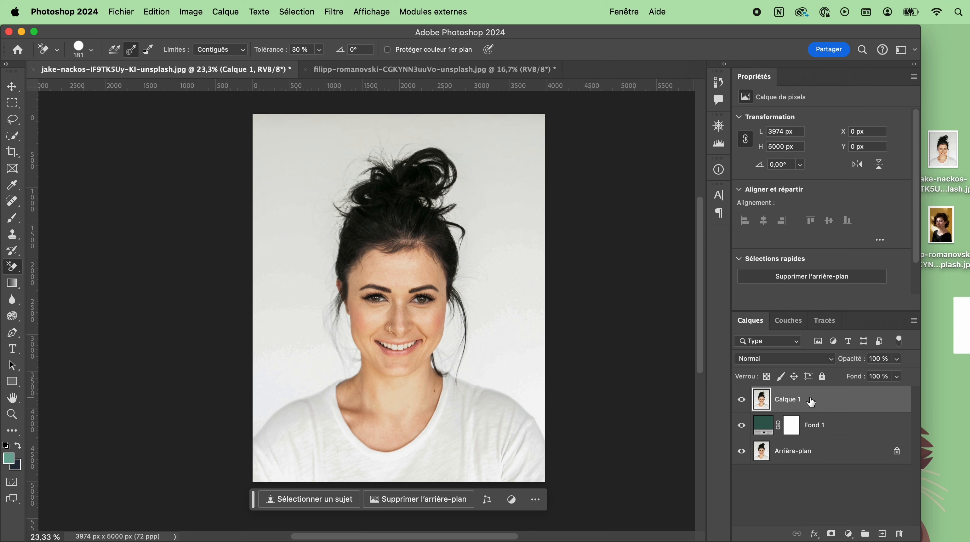
# - Erase the grey backdrop along the left side of the hair bun and head with the Background Eraser at 30 % tolerance
pyautogui.scroll(5, 358, 167)
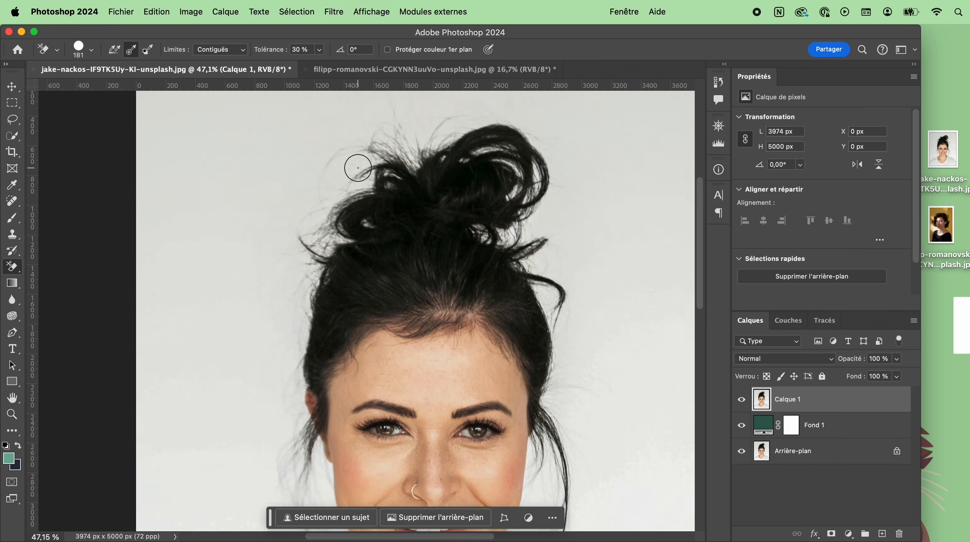
pyautogui.scroll(2, 358, 167)
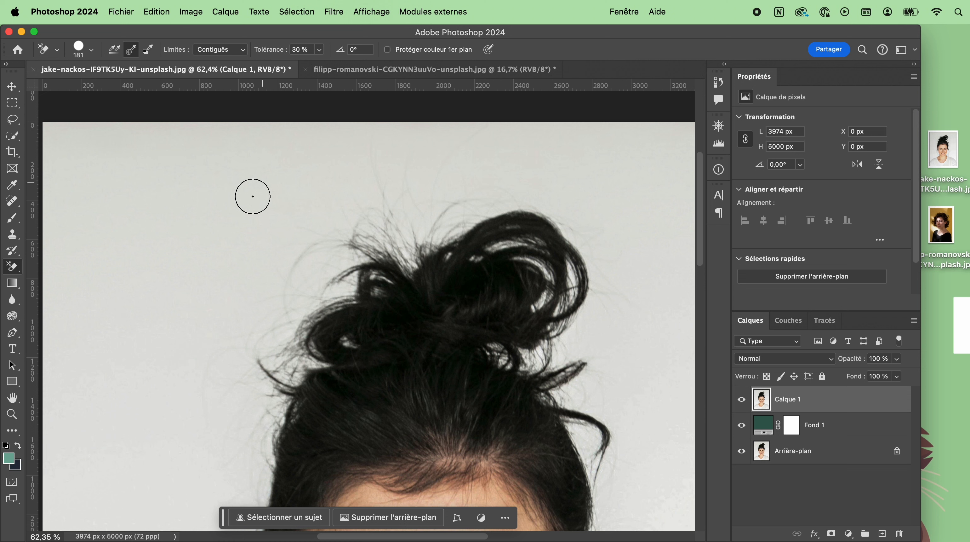
pyautogui.moveTo(293, 193)
pyautogui.mouseDown()
pyautogui.moveTo(328, 198)
pyautogui.moveTo(358, 230)
pyautogui.moveTo(365, 212)
pyautogui.moveTo(385, 246)
pyautogui.moveTo(364, 196)
pyautogui.moveTo(388, 192)
pyautogui.moveTo(346, 185)
pyautogui.moveTo(428, 165)
pyautogui.moveTo(363, 213)
pyautogui.moveTo(358, 202)
pyautogui.moveTo(412, 176)
pyautogui.moveTo(385, 210)
pyautogui.moveTo(395, 217)
pyautogui.moveTo(344, 214)
pyautogui.moveTo(313, 290)
pyautogui.moveTo(360, 254)
pyautogui.moveTo(380, 272)
pyautogui.moveTo(369, 282)
pyautogui.moveTo(353, 281)
pyautogui.moveTo(320, 305)
pyautogui.moveTo(345, 284)
pyautogui.moveTo(345, 253)
pyautogui.moveTo(325, 247)
pyautogui.moveTo(290, 270)
pyautogui.moveTo(296, 354)
pyautogui.moveTo(305, 354)
pyautogui.moveTo(315, 303)
pyautogui.moveTo(311, 318)
pyautogui.moveTo(338, 290)
pyautogui.moveTo(372, 277)
pyautogui.moveTo(344, 274)
pyautogui.moveTo(385, 287)
pyautogui.moveTo(377, 278)
pyautogui.moveTo(387, 278)
pyautogui.moveTo(263, 399)
pyautogui.moveTo(304, 373)
pyautogui.moveTo(334, 348)
pyautogui.moveTo(277, 365)
pyautogui.moveTo(260, 407)
pyautogui.moveTo(234, 402)
pyautogui.moveTo(274, 414)
pyautogui.moveTo(271, 426)
pyautogui.moveTo(282, 381)
pyautogui.moveTo(250, 434)
pyautogui.moveTo(259, 481)
pyautogui.mouseUp()
# - Raise the eraser tolerance to 59 % and clear the backdrop remaining above the bun and among the left-hand hair strands
pyautogui.click(320, 49)
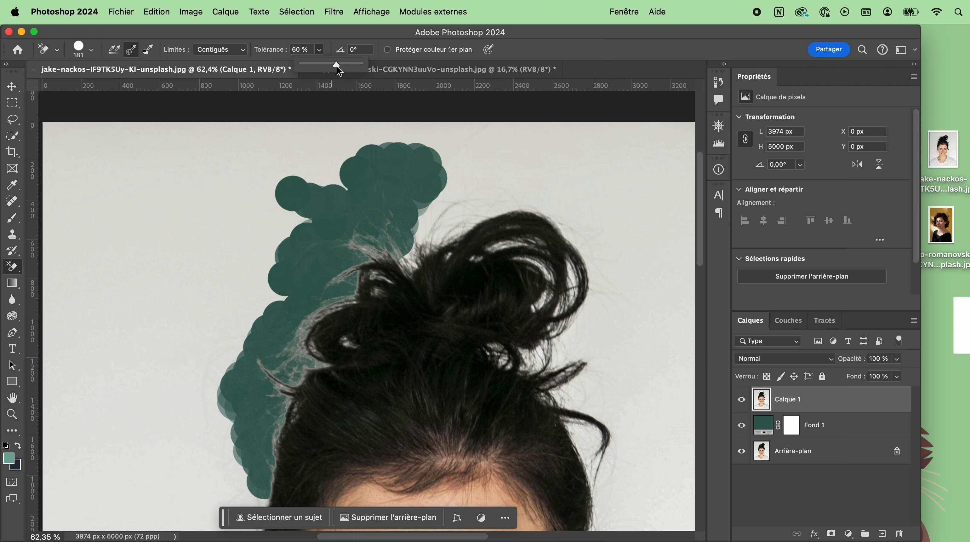
pyautogui.moveTo(481, 150)
pyautogui.mouseDown()
pyautogui.moveTo(443, 181)
pyautogui.moveTo(429, 229)
pyautogui.moveTo(470, 216)
pyautogui.moveTo(413, 267)
pyautogui.moveTo(449, 255)
pyautogui.moveTo(454, 247)
pyautogui.moveTo(420, 247)
pyautogui.moveTo(390, 213)
pyautogui.moveTo(434, 182)
pyautogui.moveTo(371, 258)
pyautogui.moveTo(362, 253)
pyautogui.moveTo(381, 254)
pyautogui.moveTo(381, 284)
pyautogui.moveTo(381, 273)
pyautogui.moveTo(388, 277)
pyautogui.moveTo(344, 284)
pyautogui.moveTo(271, 363)
pyautogui.moveTo(292, 323)
pyautogui.mouseUp()
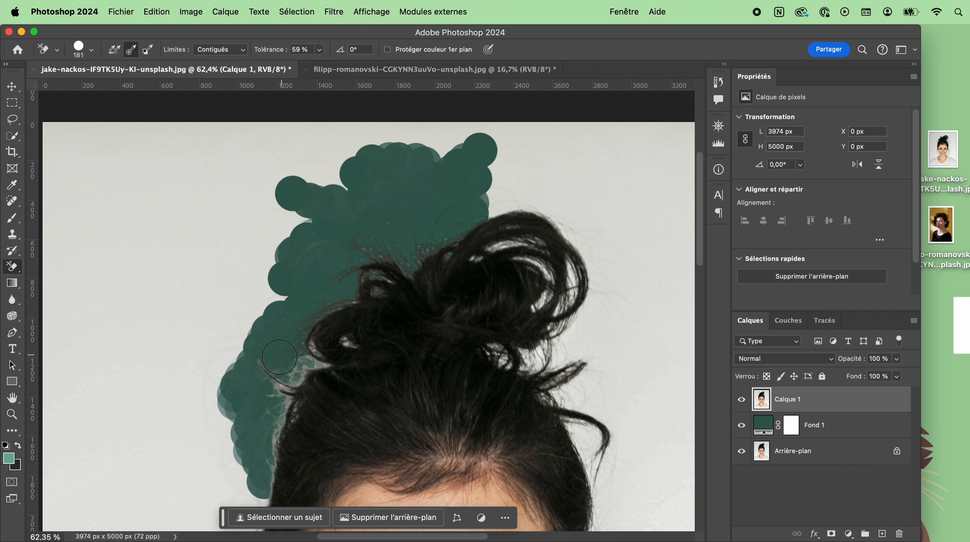
pyautogui.moveTo(355, 301)
pyautogui.mouseDown()
pyautogui.moveTo(346, 346)
pyautogui.moveTo(281, 347)
pyautogui.moveTo(276, 363)
pyautogui.moveTo(289, 371)
pyautogui.moveTo(265, 406)
pyautogui.moveTo(321, 334)
pyautogui.moveTo(278, 373)
pyautogui.moveTo(258, 369)
pyautogui.moveTo(290, 414)
pyautogui.mouseUp()
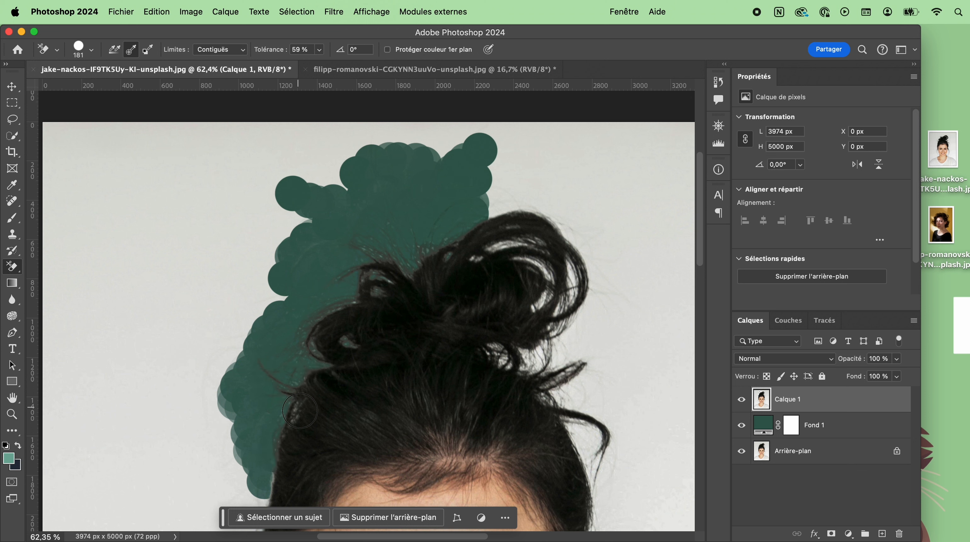
# - Try erasing the backdrop around the bun at 89 % tolerance, and undo the last stroke
pyautogui.click(319, 49)
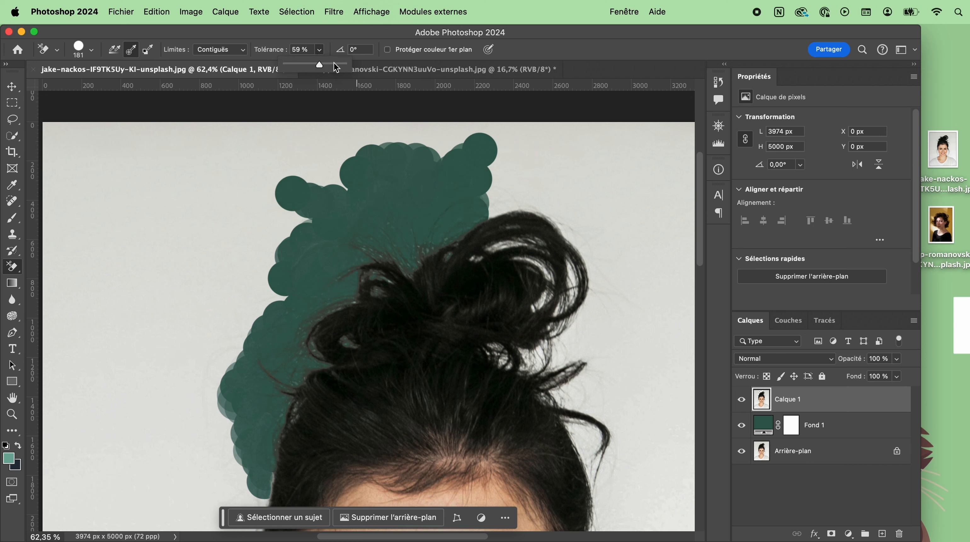
pyautogui.moveTo(336, 63); pyautogui.dragTo(337, 64)
pyautogui.moveTo(580, 208)
pyautogui.mouseDown()
pyautogui.moveTo(474, 208)
pyautogui.moveTo(383, 279)
pyautogui.moveTo(362, 262)
pyautogui.moveTo(311, 296)
pyautogui.moveTo(429, 280)
pyautogui.moveTo(413, 286)
pyautogui.moveTo(392, 264)
pyautogui.mouseUp()
pyautogui.press('super+z')
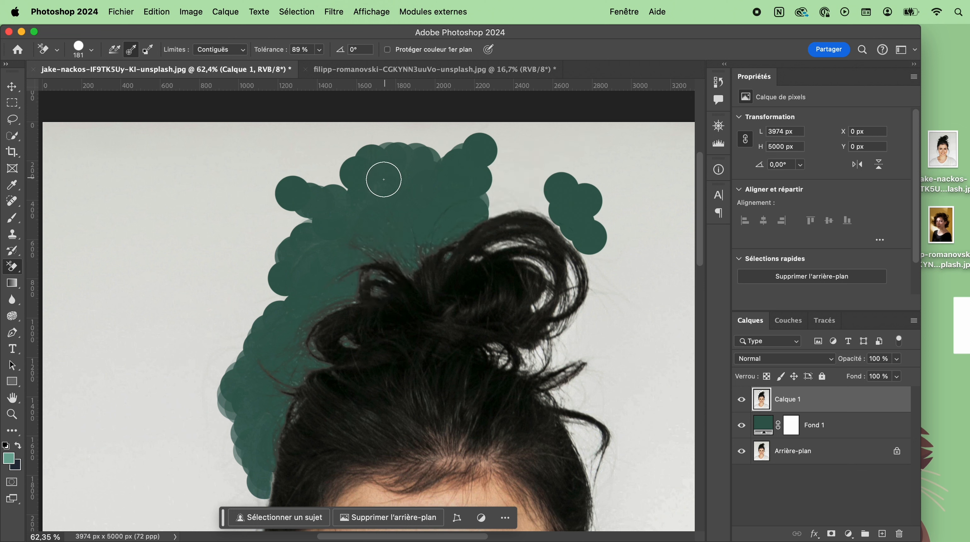
# - Set the eraser tolerance to 71 % and erase the backdrop around the bun's upper right edge and fine hairs
pyautogui.click(316, 52)
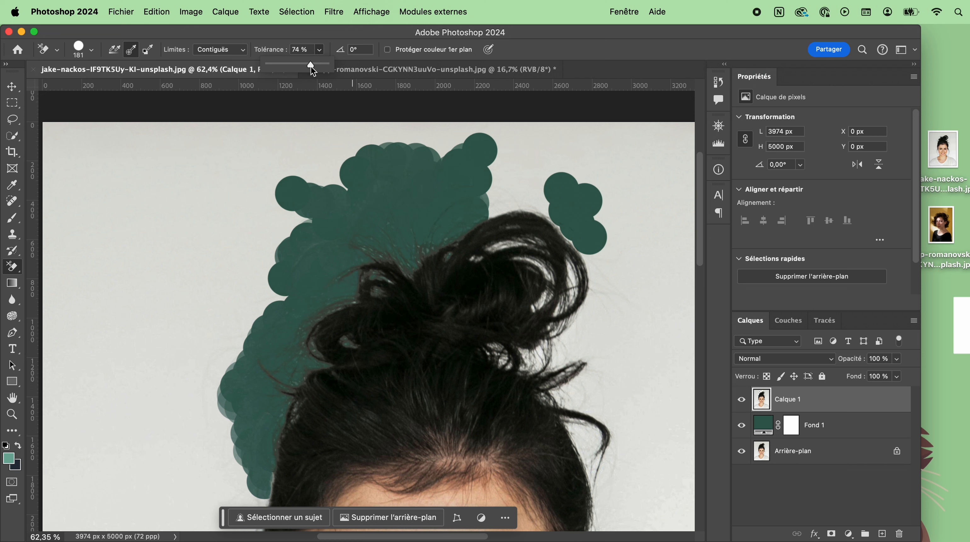
pyautogui.moveTo(511, 169)
pyautogui.mouseDown()
pyautogui.moveTo(504, 188)
pyautogui.moveTo(592, 258)
pyautogui.moveTo(556, 218)
pyautogui.moveTo(557, 235)
pyautogui.moveTo(348, 278)
pyautogui.moveTo(392, 284)
pyautogui.moveTo(291, 342)
pyautogui.mouseUp()
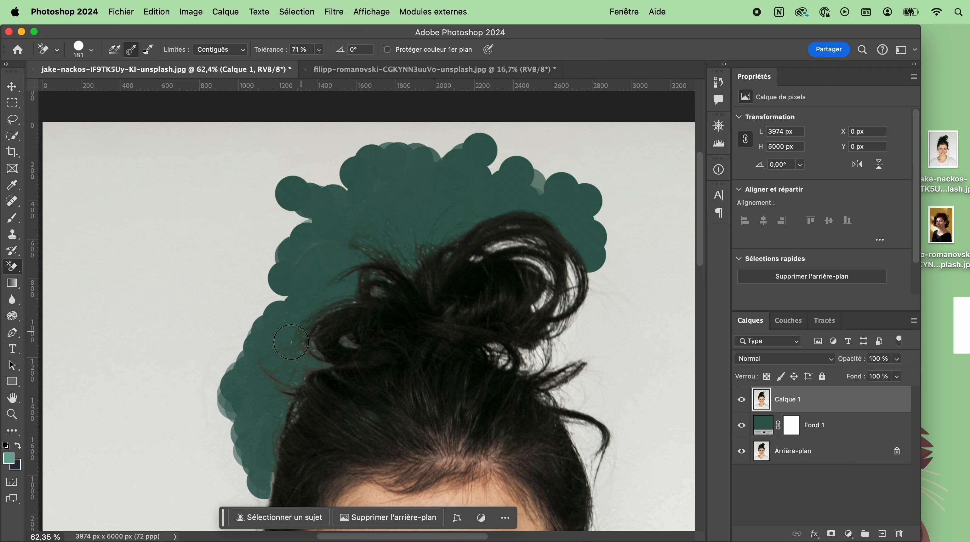
# - Try erasing the backdrop beside the left temple and ear with the 181 px brush, and undo that stroke
pyautogui.scroll(-10, 316, 337)
pyautogui.hscroll(-1, 315, 338)
pyautogui.moveTo(275, 206)
pyautogui.mouseDown()
pyautogui.moveTo(290, 226)
pyautogui.moveTo(265, 319)
pyautogui.mouseUp()
pyautogui.scroll(5, 269, 319)
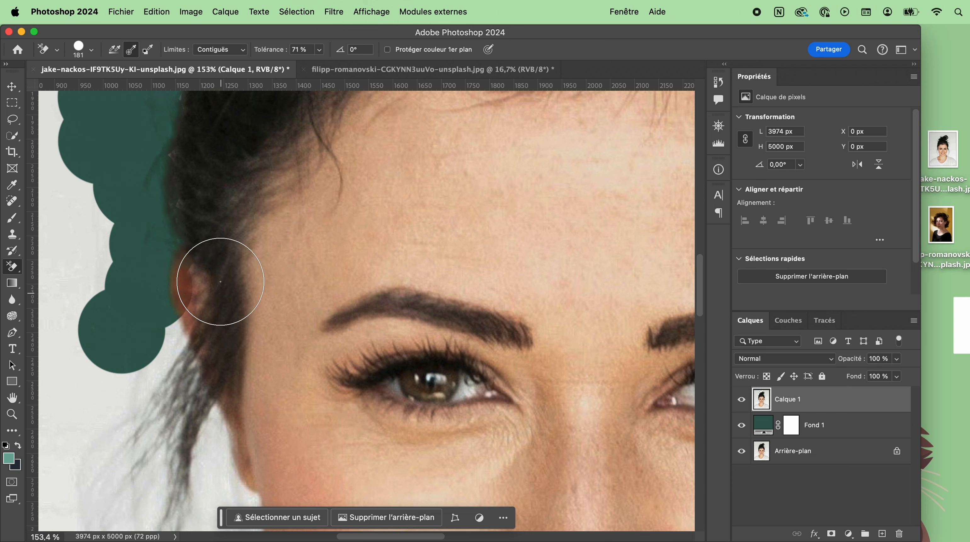
pyautogui.press('super+z')
# - Erase the backdrop beside the left ear and loose strands with a 91 px brush, undoing the stroke that crosses the shoulder
pyautogui.scroll(-4, 153, 260)
pyautogui.moveTo(191, 198)
pyautogui.mouseDown()
pyautogui.moveTo(243, 178)
pyautogui.moveTo(239, 201)
pyautogui.moveTo(263, 159)
pyautogui.moveTo(223, 303)
pyautogui.moveTo(251, 413)
pyautogui.moveTo(253, 391)
pyautogui.mouseUp()
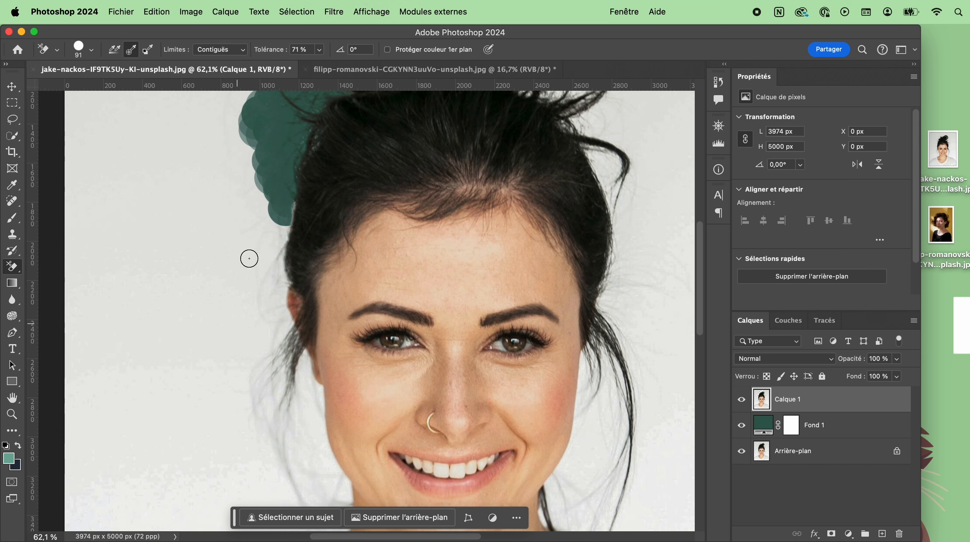
pyautogui.moveTo(273, 229)
pyautogui.mouseDown()
pyautogui.moveTo(266, 252)
pyautogui.moveTo(288, 220)
pyautogui.moveTo(284, 237)
pyautogui.moveTo(293, 198)
pyautogui.moveTo(279, 268)
pyautogui.mouseUp()
pyautogui.moveTo(286, 230)
pyautogui.mouseDown()
pyautogui.moveTo(271, 329)
pyautogui.moveTo(275, 314)
pyautogui.moveTo(293, 378)
pyautogui.moveTo(279, 336)
pyautogui.moveTo(274, 372)
pyautogui.moveTo(286, 421)
pyautogui.moveTo(259, 368)
pyautogui.moveTo(278, 462)
pyautogui.moveTo(256, 404)
pyautogui.moveTo(261, 351)
pyautogui.mouseUp()
pyautogui.moveTo(304, 327)
pyautogui.mouseDown()
pyautogui.moveTo(341, 335)
pyautogui.moveTo(343, 316)
pyautogui.moveTo(316, 349)
pyautogui.moveTo(270, 359)
pyautogui.moveTo(256, 480)
pyautogui.mouseUp()
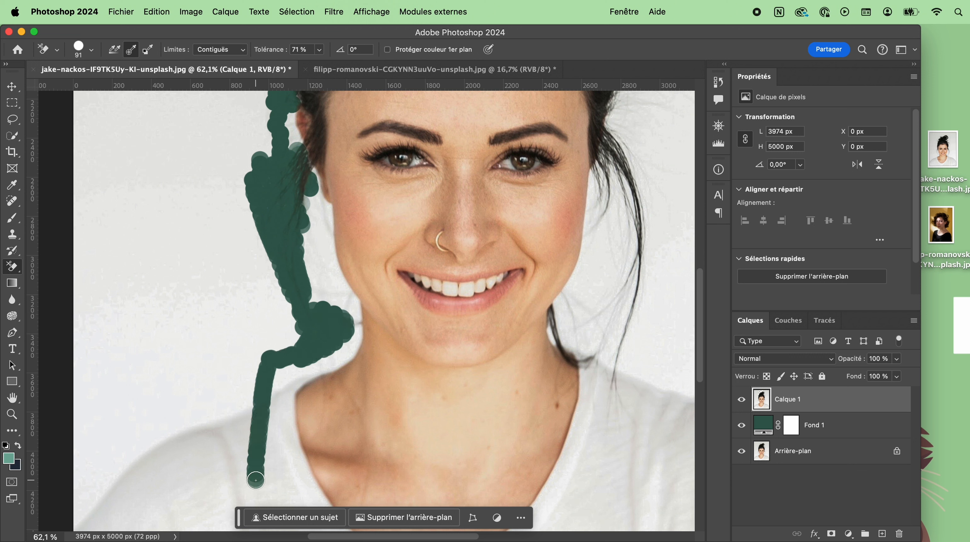
pyautogui.press('super+z')
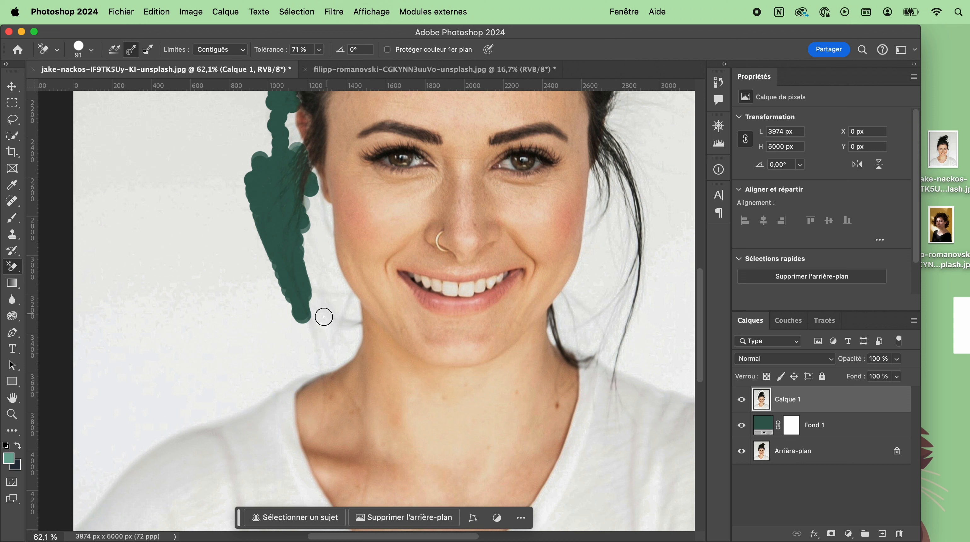
pyautogui.moveTo(306, 271)
pyautogui.mouseDown()
pyautogui.moveTo(314, 338)
pyautogui.moveTo(311, 297)
pyautogui.moveTo(301, 341)
pyautogui.moveTo(335, 344)
pyautogui.moveTo(340, 307)
pyautogui.moveTo(348, 314)
pyautogui.moveTo(347, 326)
pyautogui.moveTo(314, 270)
pyautogui.mouseUp()
# - Enlarge the Background Eraser to 258 px and erase the backdrop along the right side of the bun and hanging strands
pyautogui.scroll(12, 406, 116)
pyautogui.hscroll(5, 406, 116)
pyautogui.moveTo(413, 270)
pyautogui.mouseDown()
pyautogui.moveTo(473, 285)
pyautogui.moveTo(401, 295)
pyautogui.moveTo(411, 302)
pyautogui.moveTo(350, 255)
pyautogui.moveTo(355, 278)
pyautogui.moveTo(333, 261)
pyautogui.moveTo(308, 263)
pyautogui.moveTo(350, 257)
pyautogui.mouseUp()
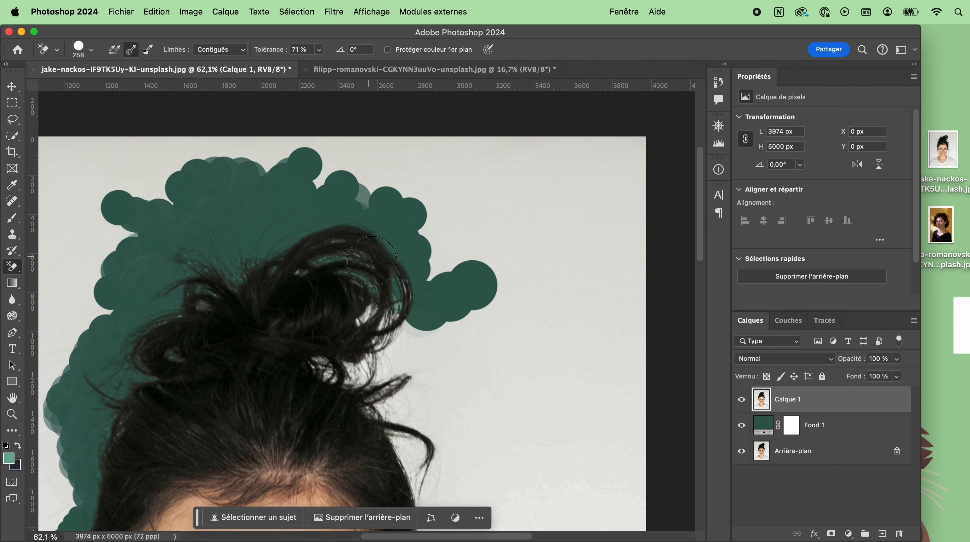
pyautogui.moveTo(405, 286); pyautogui.dragTo(366, 313)
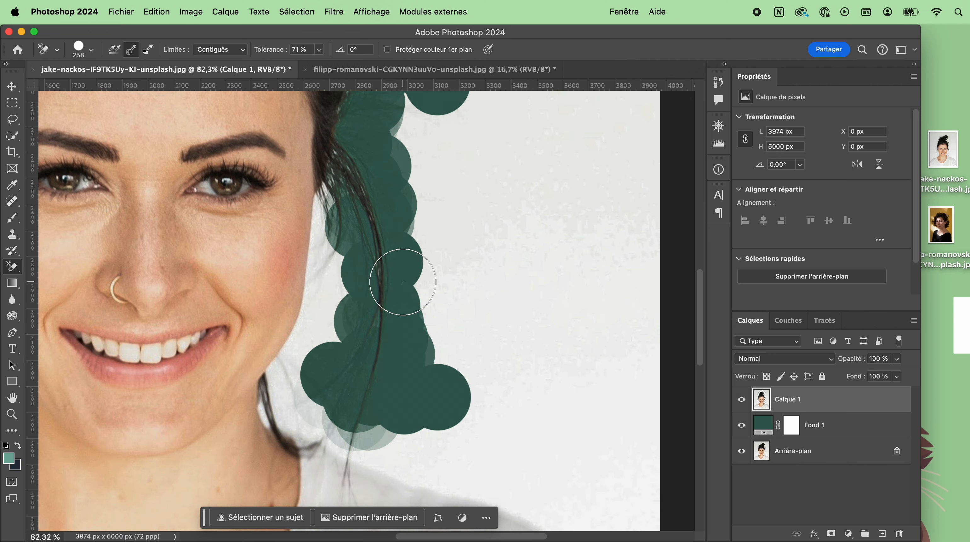
# - Reduce the Background Eraser to 92 px and erase the backdrop between the right cheek, neck and loose strand
pyautogui.moveTo(403, 283); pyautogui.dragTo(360, 283)
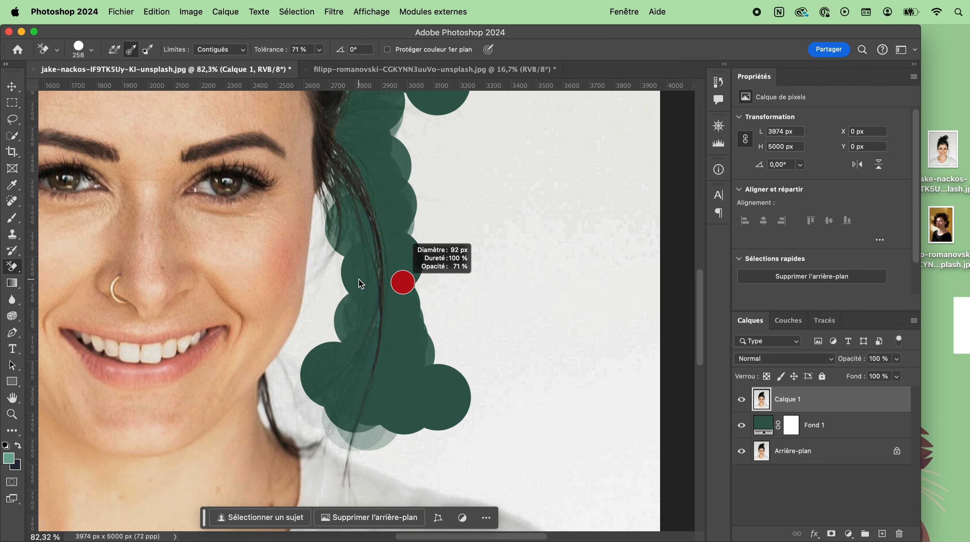
pyautogui.moveTo(327, 253)
pyautogui.mouseDown()
pyautogui.moveTo(327, 297)
pyautogui.moveTo(340, 300)
pyautogui.moveTo(348, 295)
pyautogui.moveTo(326, 224)
pyautogui.moveTo(331, 196)
pyautogui.mouseUp()
pyautogui.moveTo(326, 309); pyautogui.dragTo(334, 354)
pyautogui.moveTo(297, 402); pyautogui.dragTo(320, 373)
# - Isolate the cut-out layer to inspect it against transparency, and show the green fill layer beneath it again
pyautogui.scroll(-8, 321, 371)
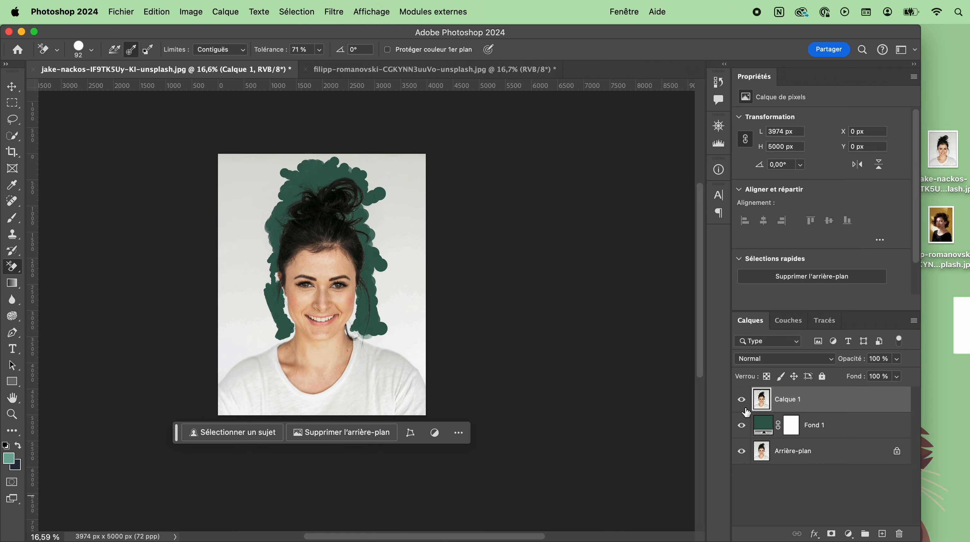
pyautogui.keyDown('alt'); pyautogui.click(745, 400); pyautogui.keyUp('alt')
pyautogui.scroll(5, 352, 260)
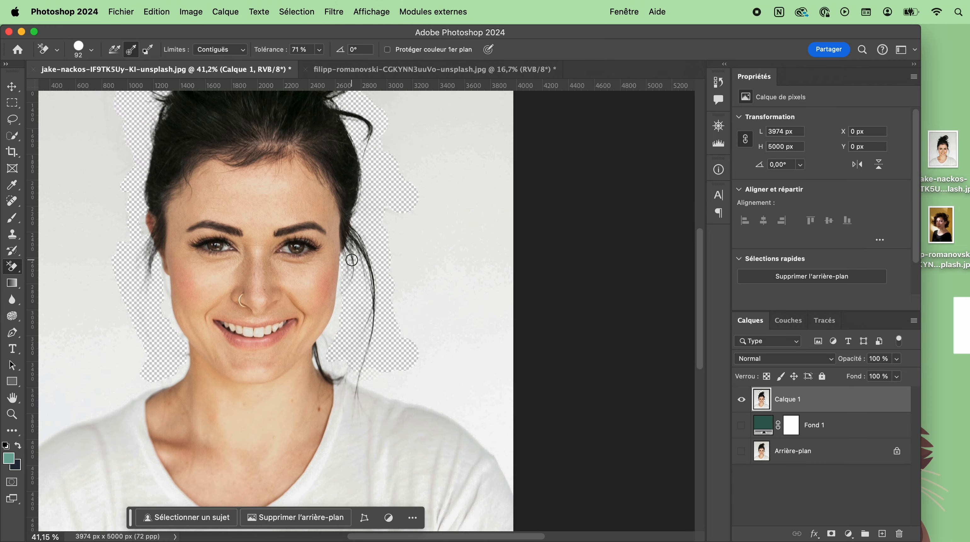
pyautogui.click(743, 426)
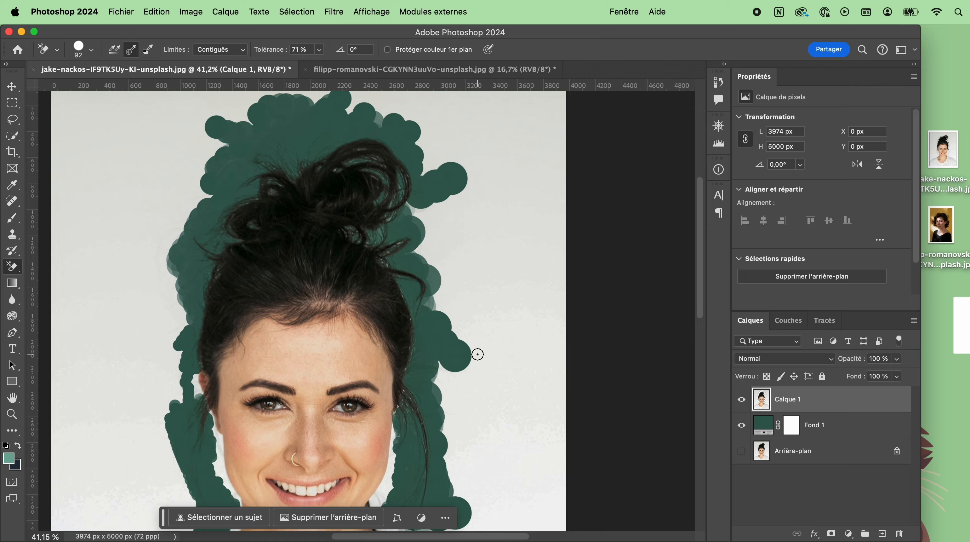
# - Erase the large remaining backdrop areas above the shoulders and around the head with the standard Eraser at 885 px
pyautogui.scroll(-4, 478, 354)
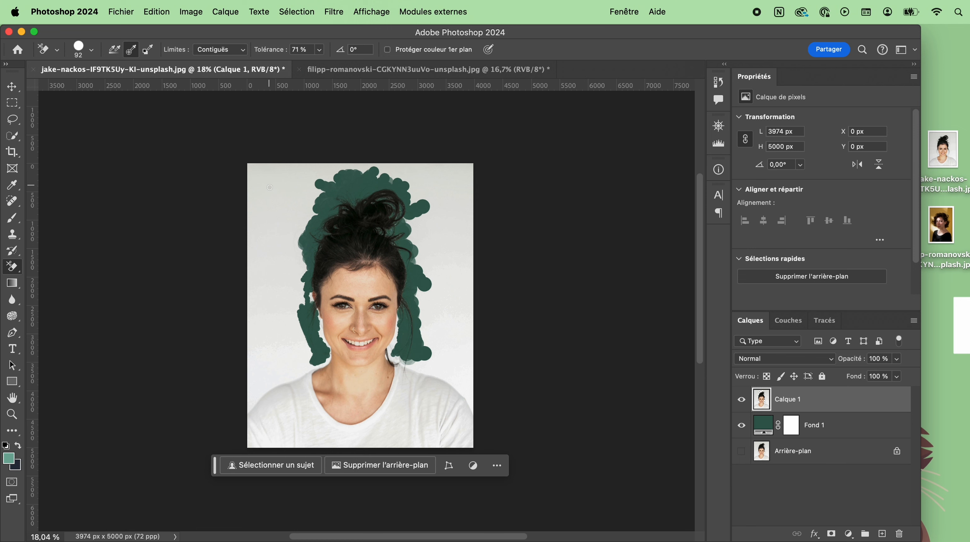
pyautogui.rightClick(12, 267)
pyautogui.click(114, 262)
pyautogui.rightClick(242, 255)
pyautogui.click(190, 217)
pyautogui.moveTo(285, 171)
pyautogui.mouseDown()
pyautogui.moveTo(255, 236)
pyautogui.moveTo(258, 303)
pyautogui.moveTo(268, 243)
pyautogui.mouseUp()
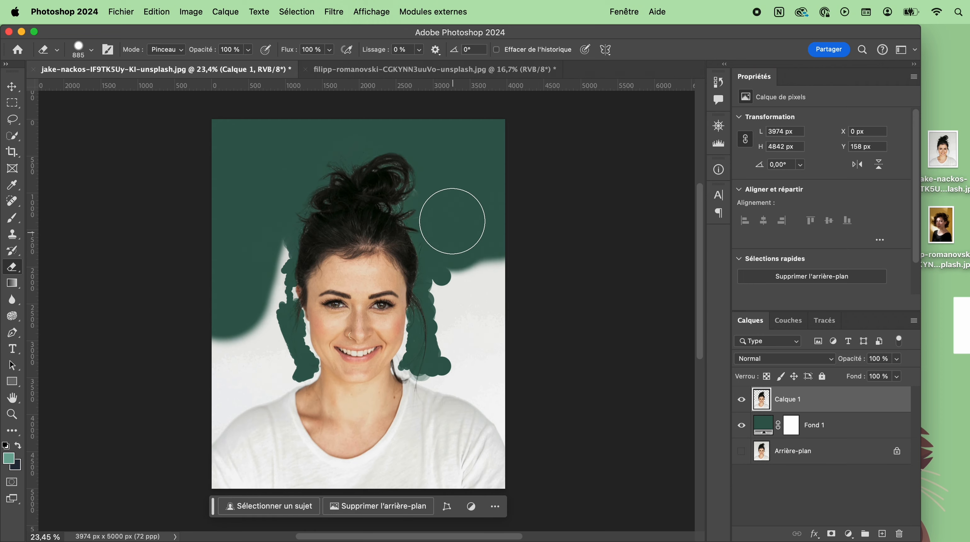
pyautogui.moveTo(451, 219)
pyautogui.mouseDown()
pyautogui.moveTo(498, 292)
pyautogui.moveTo(487, 319)
pyautogui.moveTo(449, 312)
pyautogui.moveTo(472, 342)
pyautogui.mouseUp()
pyautogui.moveTo(251, 242)
pyautogui.mouseDown()
pyautogui.moveTo(245, 315)
pyautogui.moveTo(268, 245)
pyautogui.moveTo(262, 301)
pyautogui.moveTo(213, 367)
pyautogui.moveTo(243, 357)
pyautogui.mouseUp()
pyautogui.press('super+minus')
pyautogui.press('super+minus')
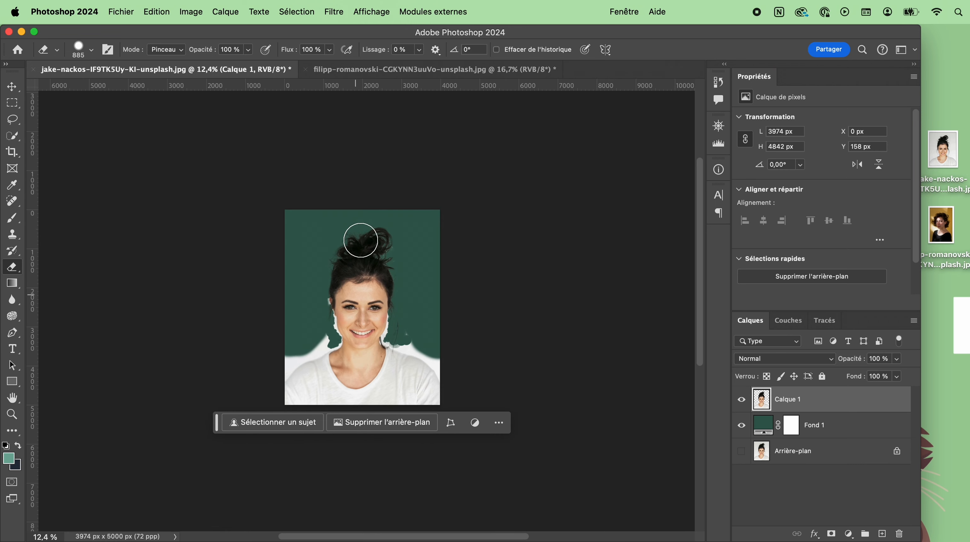
pyautogui.scroll(5, 376, 247)
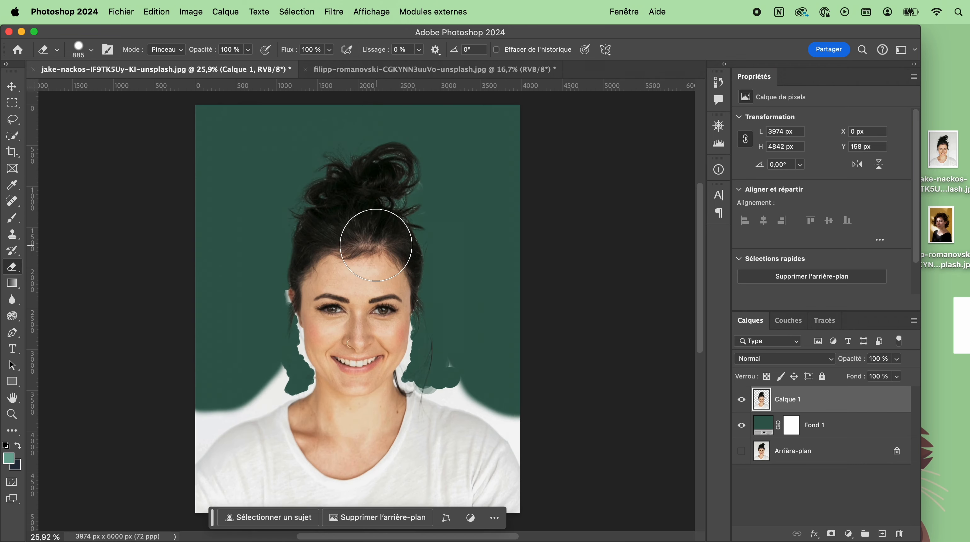
# - Undo all the erasing, the green fill layer and the layer duplication so only the original portrait remains
pyautogui.press('v')
pyautogui.press('super+z')
pyautogui.press('super+z')
pyautogui.press('super+z')
pyautogui.press('super+z')
pyautogui.press('super+z')
pyautogui.press('super+z')
pyautogui.press('super+z')
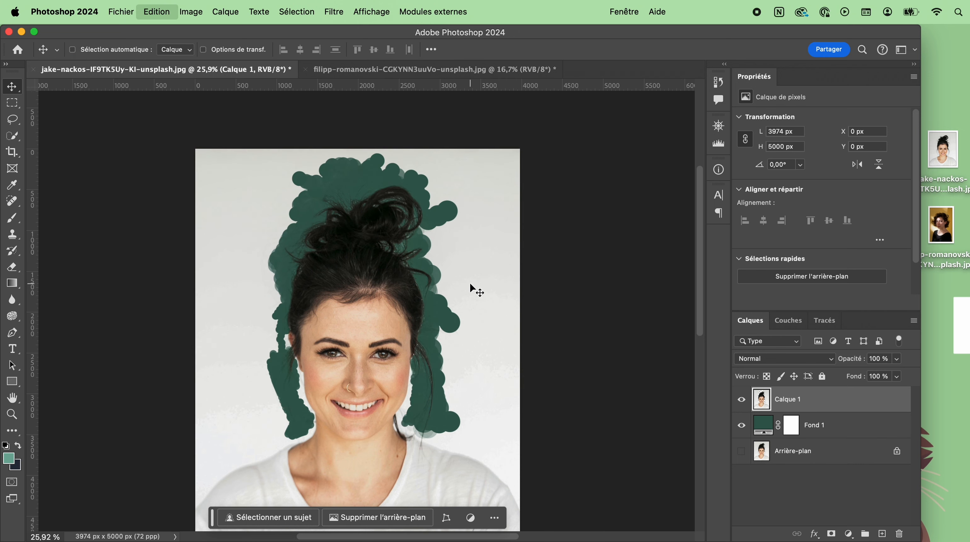
pyautogui.press('super+z')
pyautogui.press('super+z')
pyautogui.press('super+z')
pyautogui.press('super+z')
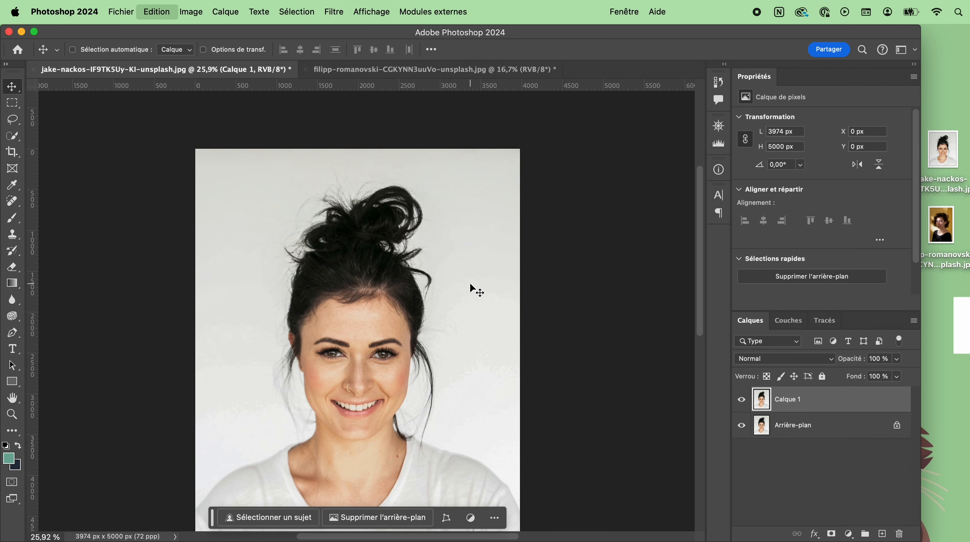
# - Activate the Quick Selection tool, open the Select and Mask workspace, and set the preview transparency to 100 %
pyautogui.click(13, 141)
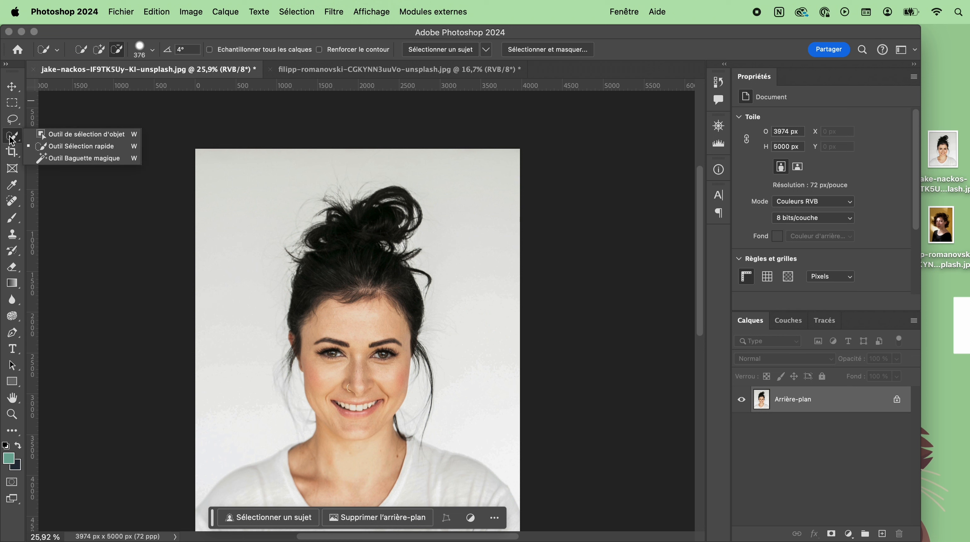
pyautogui.click(81, 146)
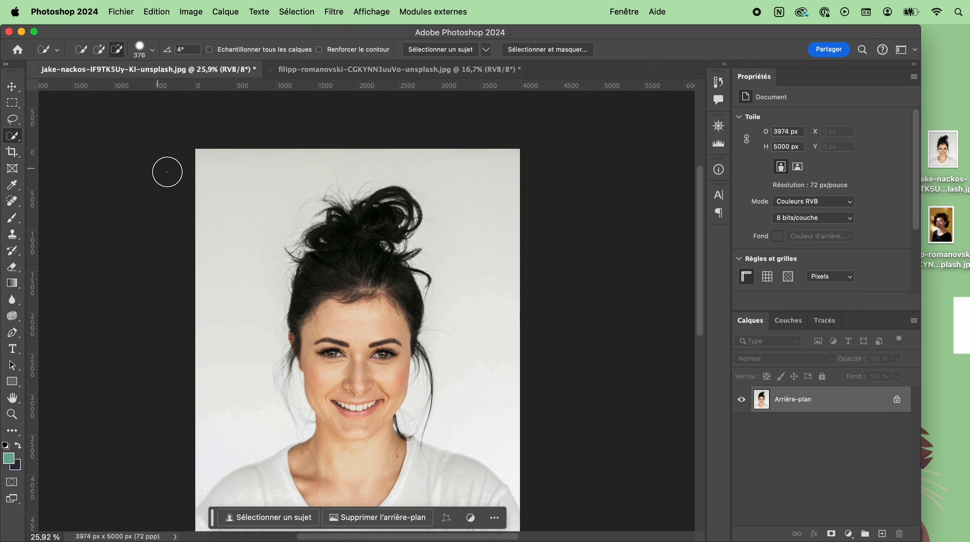
pyautogui.scroll(-3, 167, 171)
pyautogui.scroll(-3, 168, 172)
pyautogui.hscroll(-1, 168, 171)
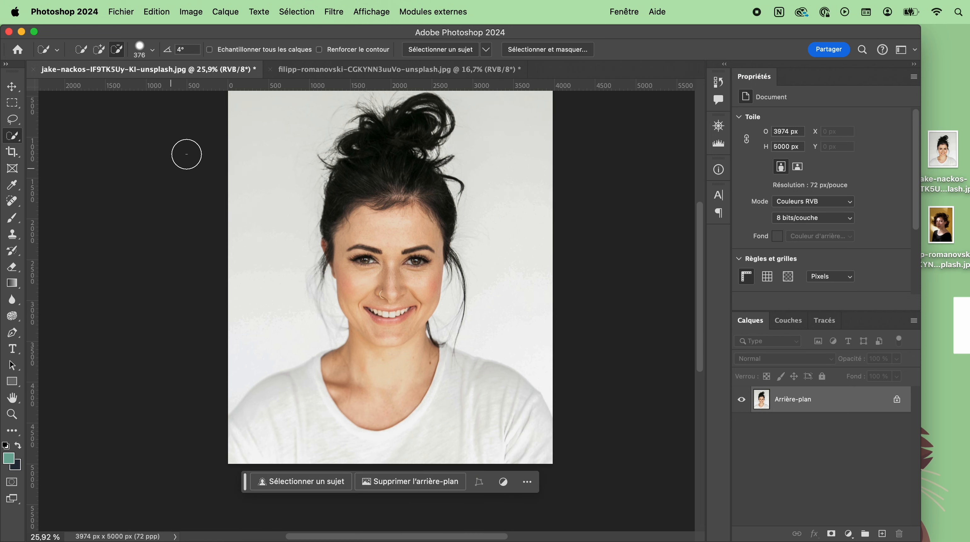
pyautogui.click(541, 53)
pyautogui.moveTo(898, 194); pyautogui.dragTo(841, 189)
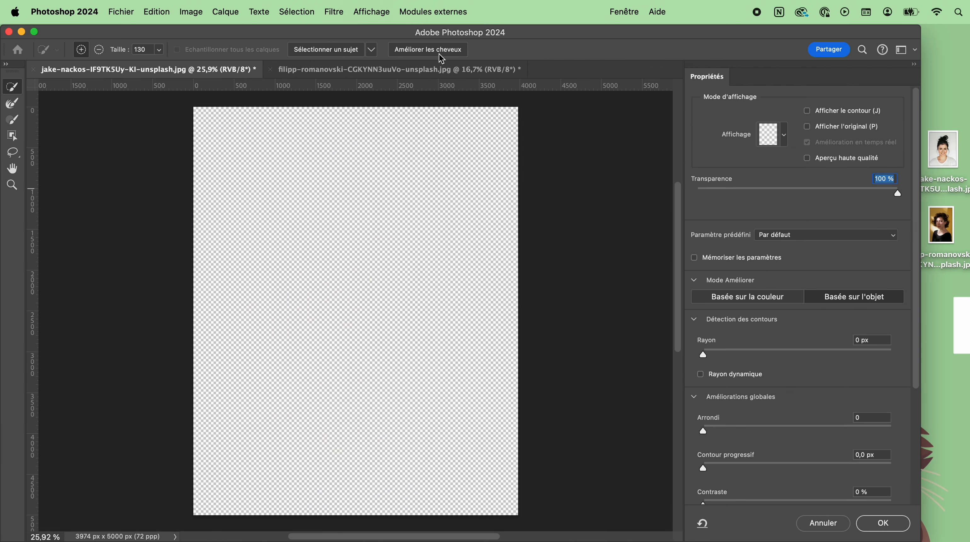
# - Select the subject automatically in Select and Mask and apply the result to the portrait as a layer mask
pyautogui.click(350, 53)
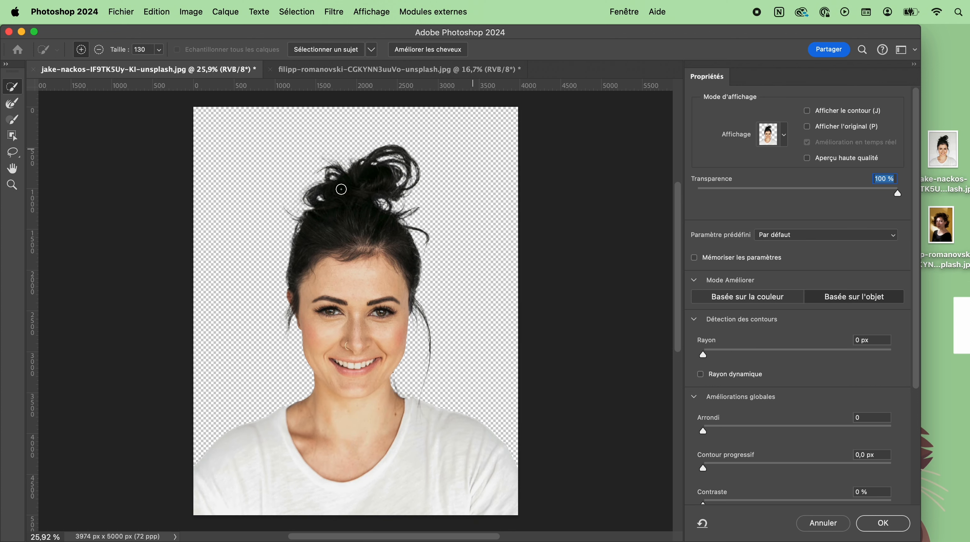
pyautogui.click(879, 527)
# - Add a green solid colour fill layer and place it beneath the masked portrait layer
pyautogui.click(851, 534)
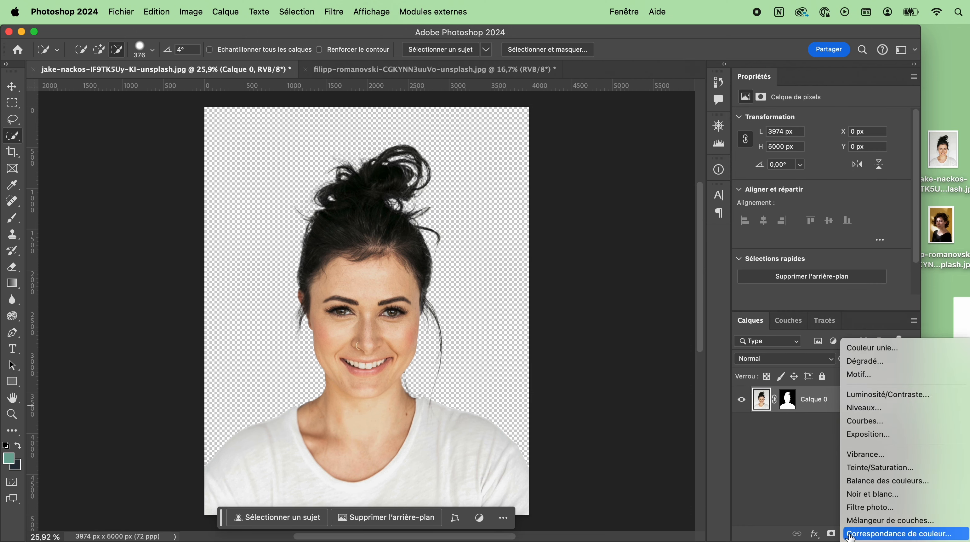
pyautogui.click(868, 348)
pyautogui.click(705, 308)
pyautogui.moveTo(814, 399); pyautogui.dragTo(813, 437)
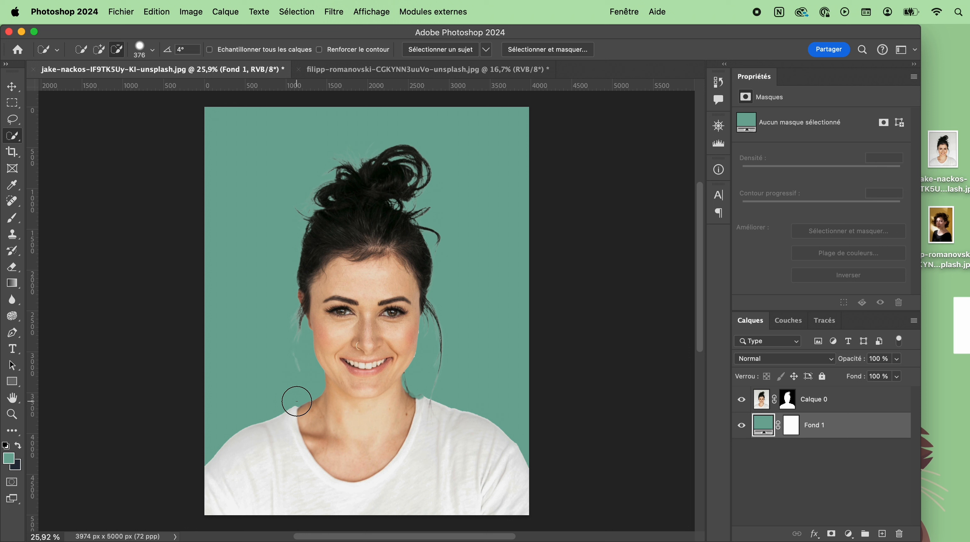
pyautogui.scroll(-5, 297, 401)
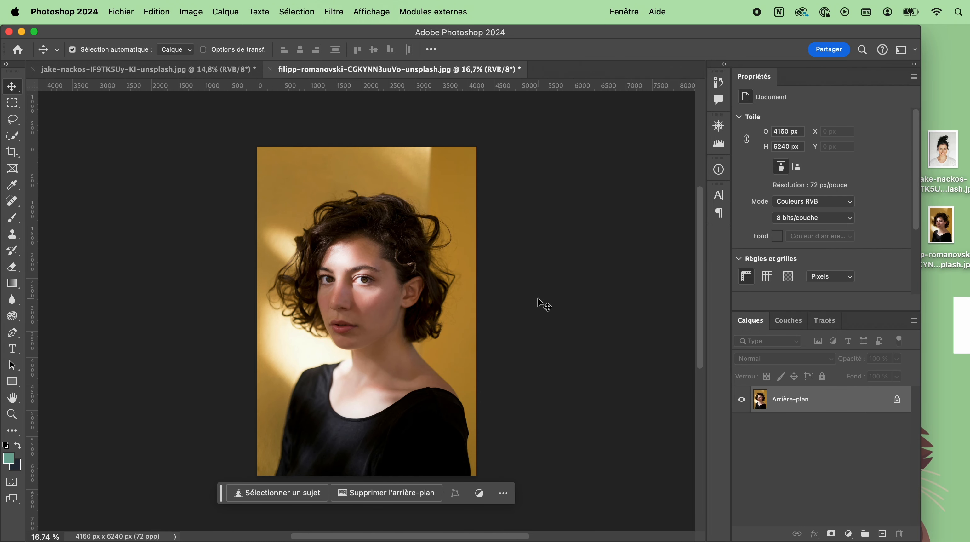
# - Select the curly-haired woman in the filipp-romanovski portrait by framing her with the Object Selection tool
pyautogui.scroll(2, 545, 304)
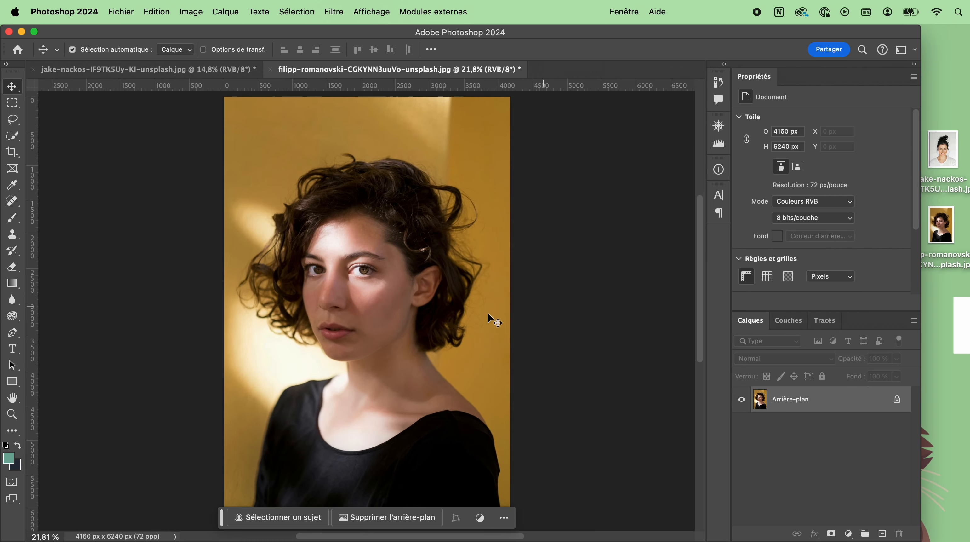
pyautogui.click(17, 139)
pyautogui.rightClick(15, 135)
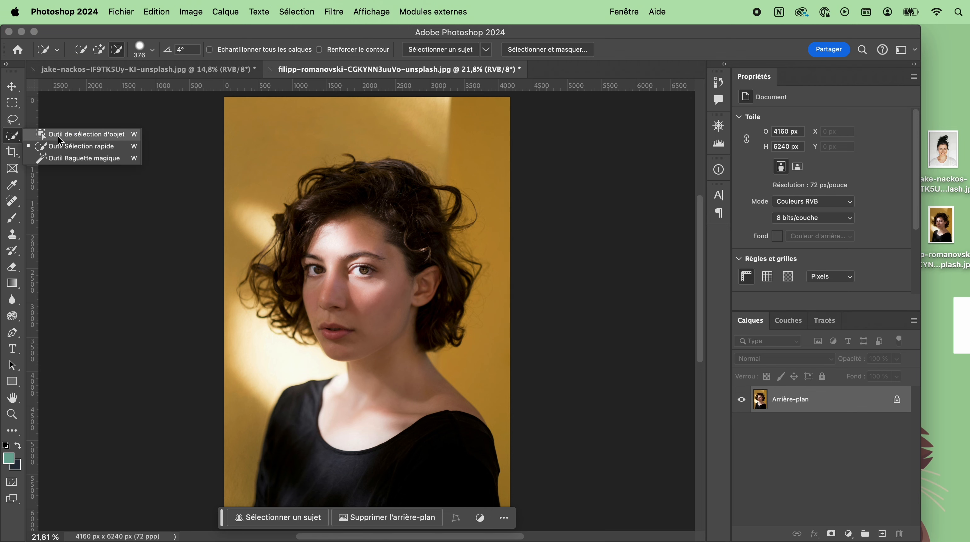
pyautogui.click(57, 137)
pyautogui.scroll(-2, 175, 184)
pyautogui.moveTo(219, 175); pyautogui.dragTo(514, 493)
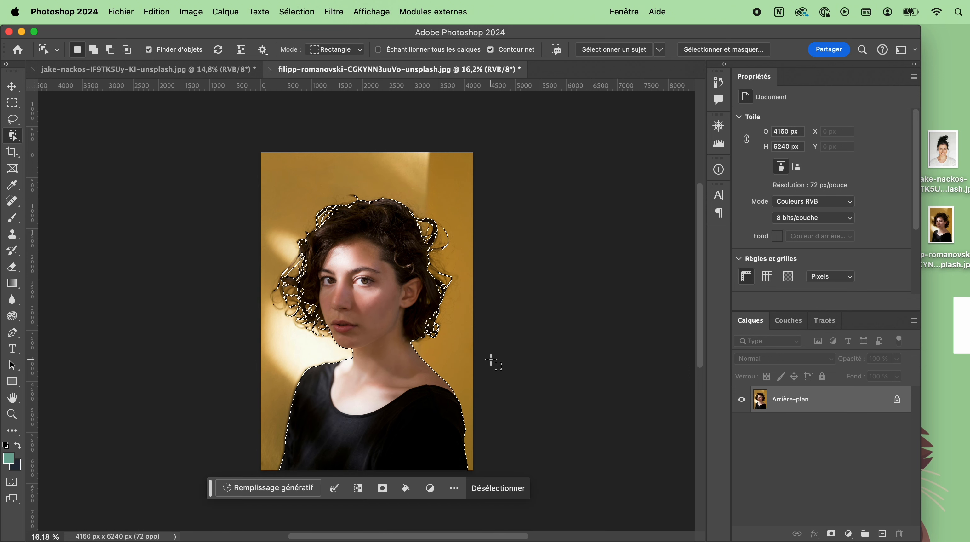
# - Open the selection in Select and Mask, activate the Refine Edge Brush and set the preview transparency to 40 %
pyautogui.click(706, 49)
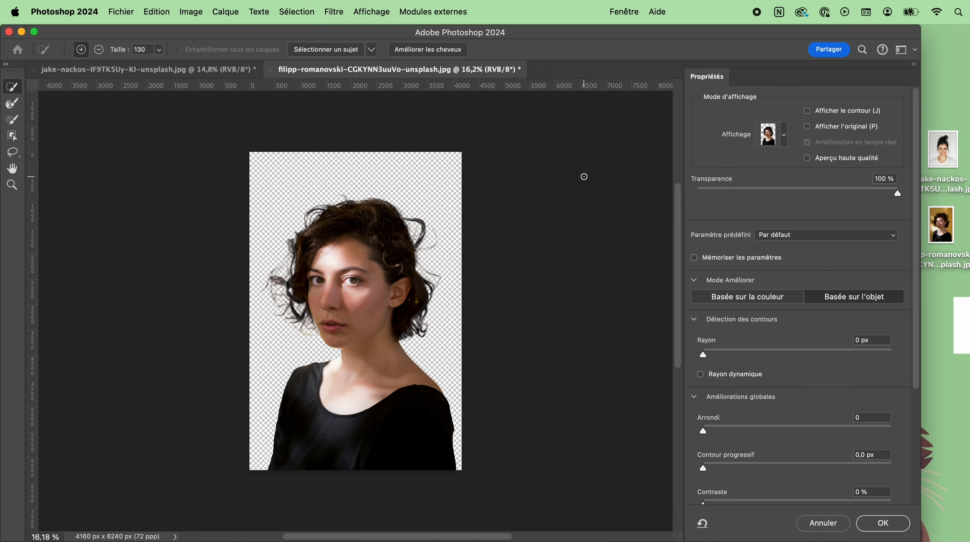
pyautogui.scroll(8, 436, 223)
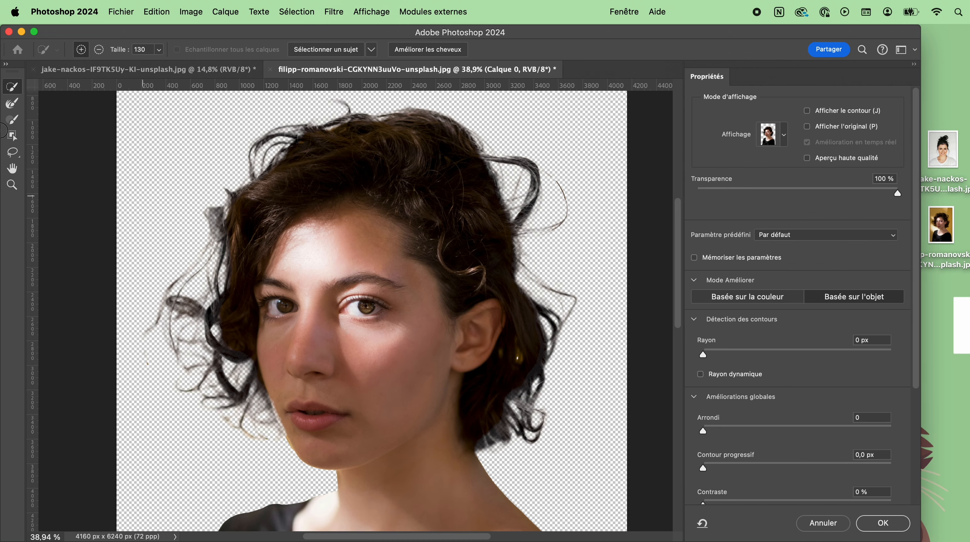
pyautogui.click(19, 107)
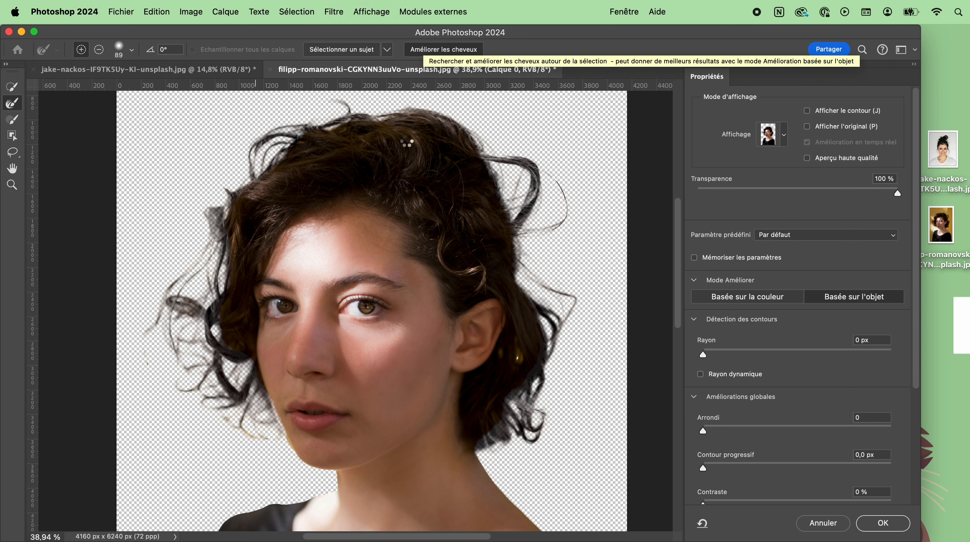
pyautogui.scroll(4, 241, 271)
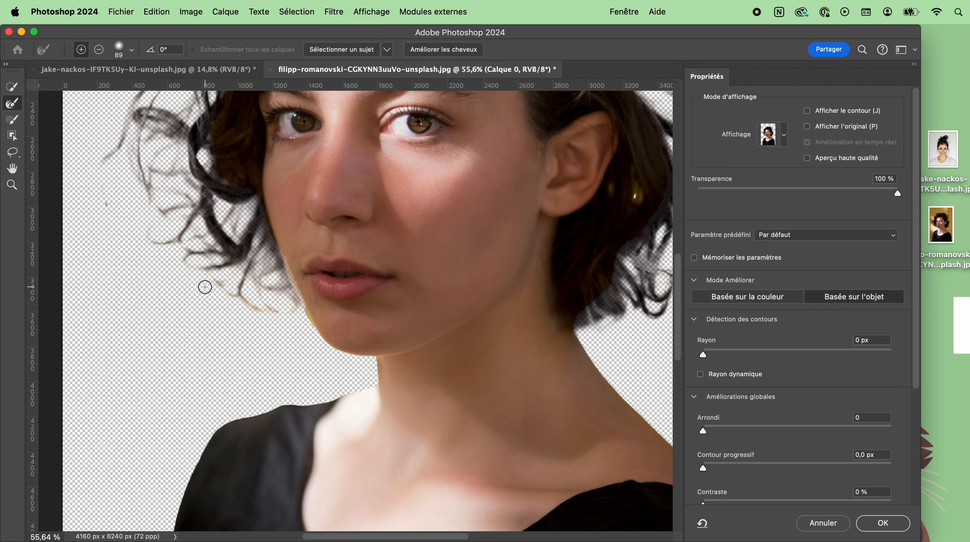
pyautogui.scroll(3, 294, 366)
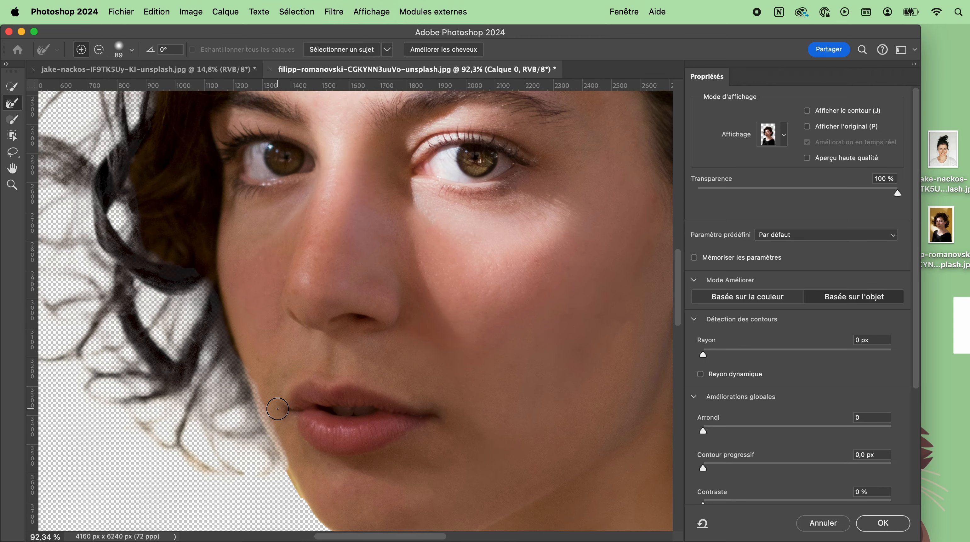
pyautogui.moveTo(885, 188); pyautogui.dragTo(778, 189)
pyautogui.scroll(-2, 548, 380)
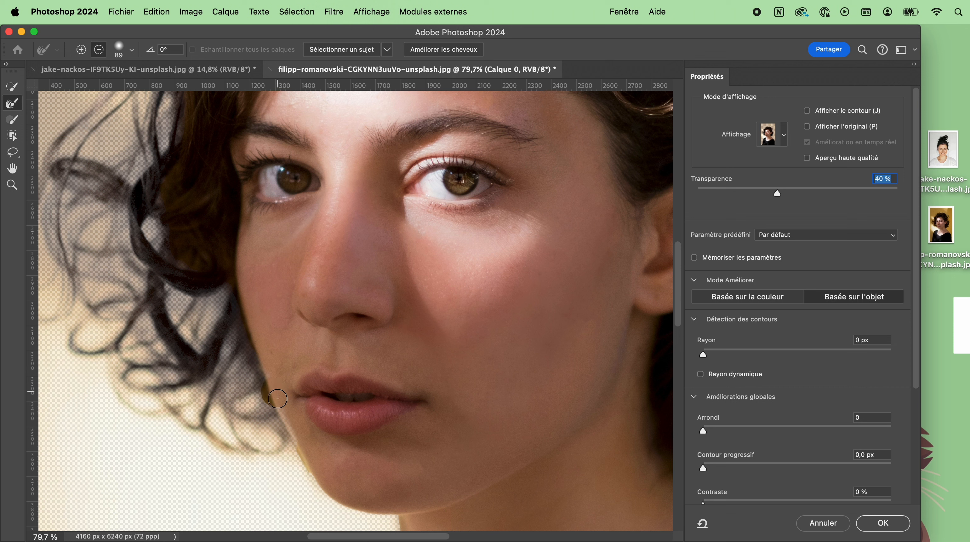
# - Brush over the hair edge beside the cheek and the loose curls on the left side of the face to refine the selection
pyautogui.scroll(2, 273, 402)
pyautogui.press('b')
pyautogui.moveTo(288, 456)
pyautogui.mouseDown()
pyautogui.moveTo(256, 379)
pyautogui.moveTo(266, 425)
pyautogui.mouseUp()
pyautogui.press('r')
pyautogui.hscroll(-5, 271, 396)
pyautogui.moveTo(342, 418); pyautogui.dragTo(346, 456)
pyautogui.moveTo(250, 278); pyautogui.dragTo(212, 332)
pyautogui.moveTo(175, 294); pyautogui.dragTo(119, 266)
pyautogui.scroll(-4, 211, 282)
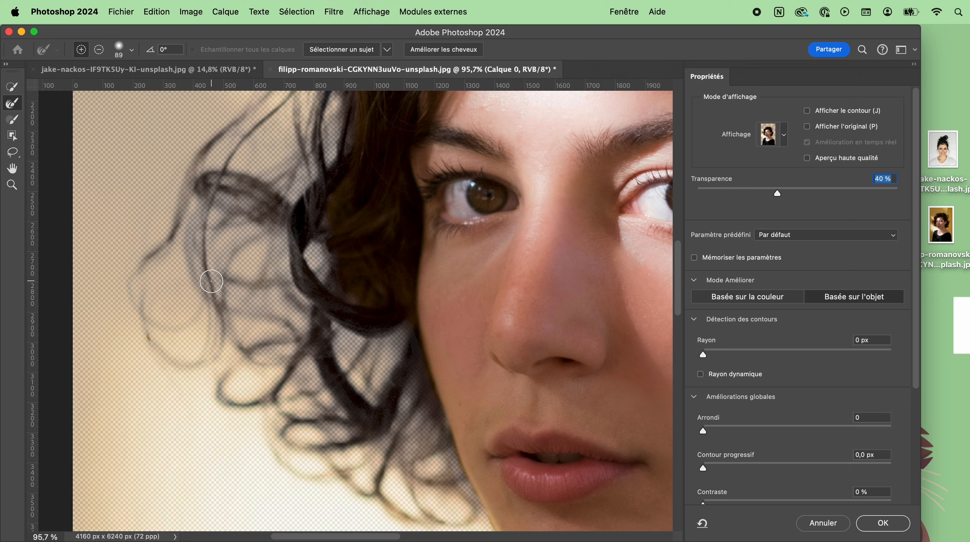
# - Brush over the tuft beside the forehead and the hair edge up to the crown with the Refine Edge Brush in subtract mode
pyautogui.scroll(5, 240, 238)
pyautogui.hscroll(2, 240, 238)
pyautogui.press('alt')
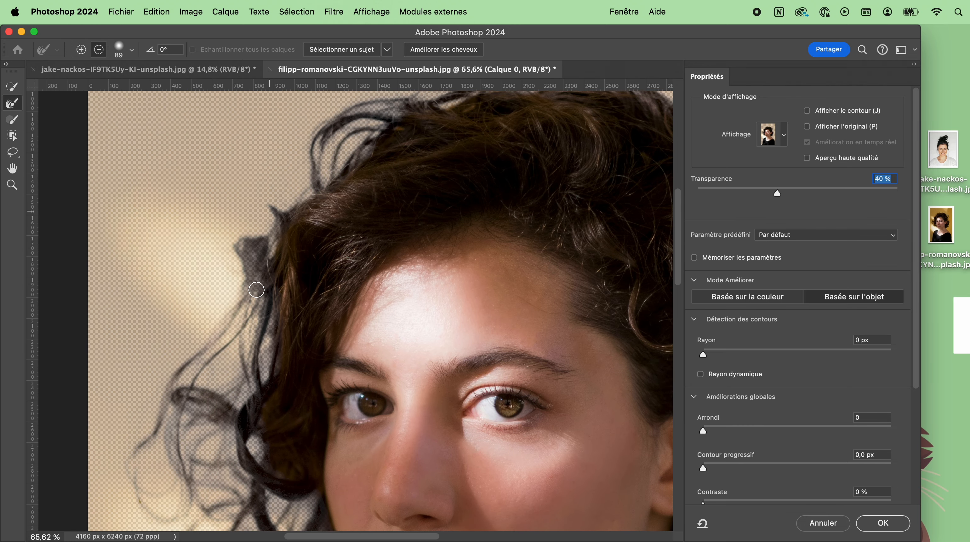
pyautogui.moveTo(262, 249); pyautogui.dragTo(253, 299)
pyautogui.scroll(3, 253, 300)
pyautogui.hscroll(4, 254, 299)
pyautogui.moveTo(239, 217)
pyautogui.mouseDown()
pyautogui.moveTo(246, 182)
pyautogui.moveTo(297, 160)
pyautogui.moveTo(377, 156)
pyautogui.moveTo(396, 119)
pyautogui.moveTo(409, 148)
pyautogui.mouseUp()
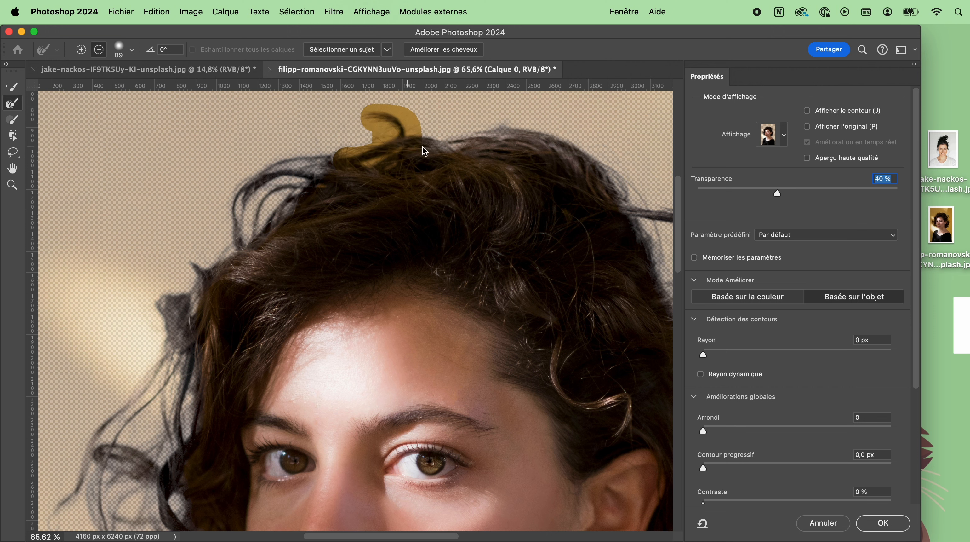
# - Correct the edge from the crown down to the large loose curl above the ear with the Refine Edge Brush
pyautogui.hscroll(5, 365, 156)
pyautogui.press('alt')
pyautogui.moveTo(280, 137)
pyautogui.mouseDown()
pyautogui.moveTo(301, 131)
pyautogui.moveTo(373, 149)
pyautogui.moveTo(435, 213)
pyautogui.mouseUp()
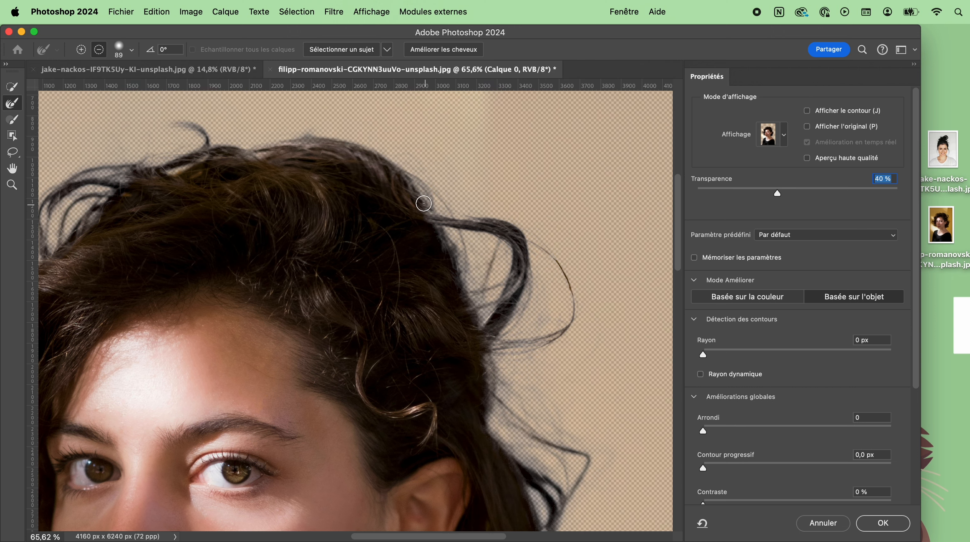
pyautogui.moveTo(528, 246)
pyautogui.mouseDown()
pyautogui.moveTo(578, 292)
pyautogui.moveTo(557, 339)
pyautogui.moveTo(483, 344)
pyautogui.mouseUp()
pyautogui.moveTo(458, 239); pyautogui.dragTo(478, 312)
pyautogui.scroll(-5, 471, 478)
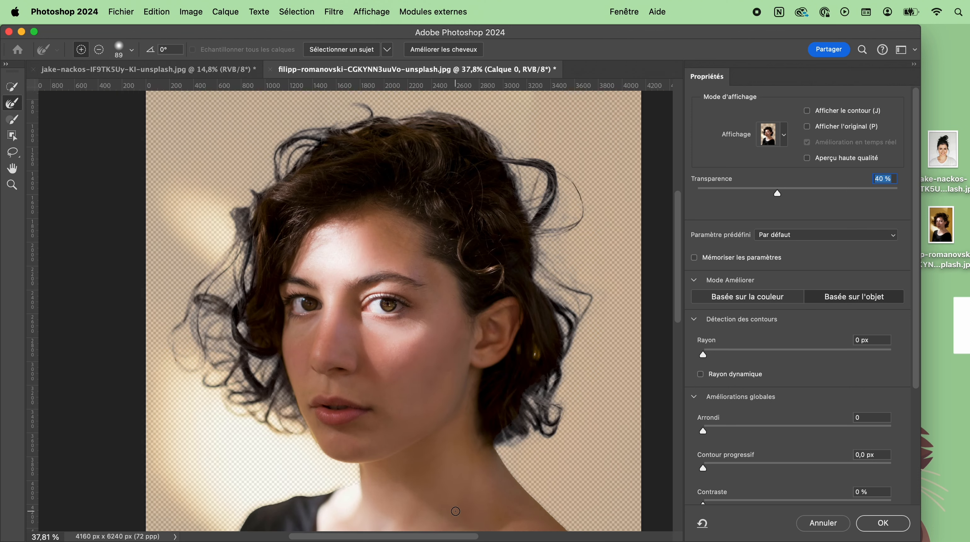
pyautogui.scroll(-3, 455, 511)
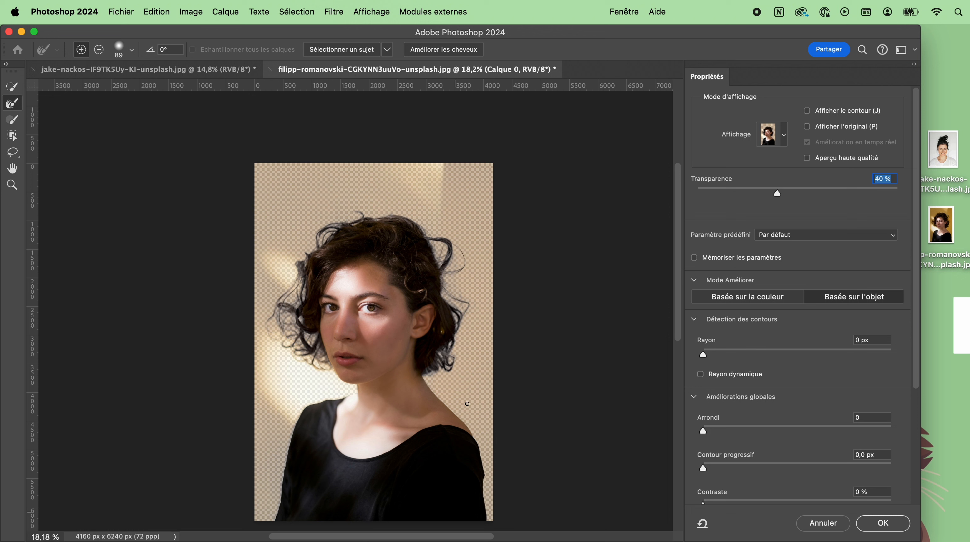
# - Set the preview transparency back to 100 % and output the refined selection as a layer mask
pyautogui.click(895, 194)
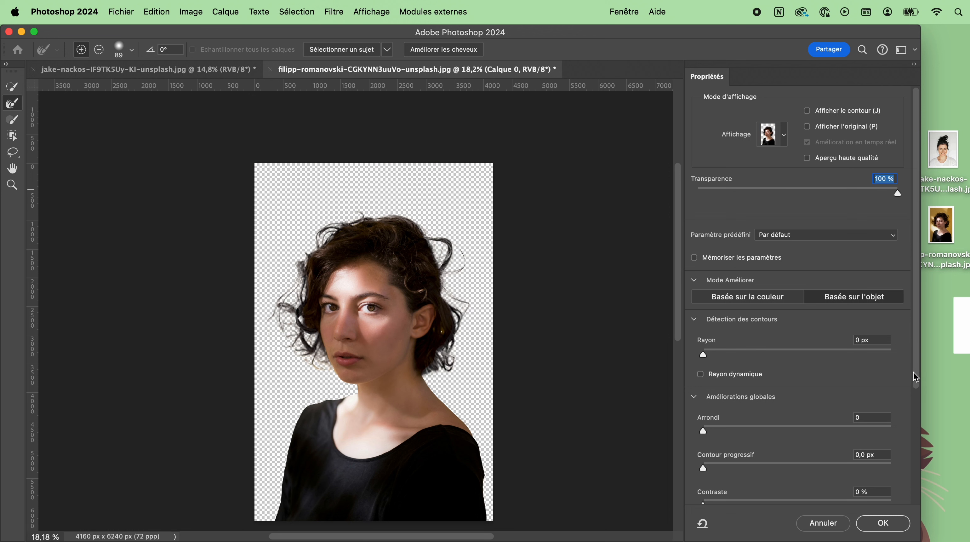
pyautogui.moveTo(916, 377); pyautogui.dragTo(907, 524)
pyautogui.click(784, 502)
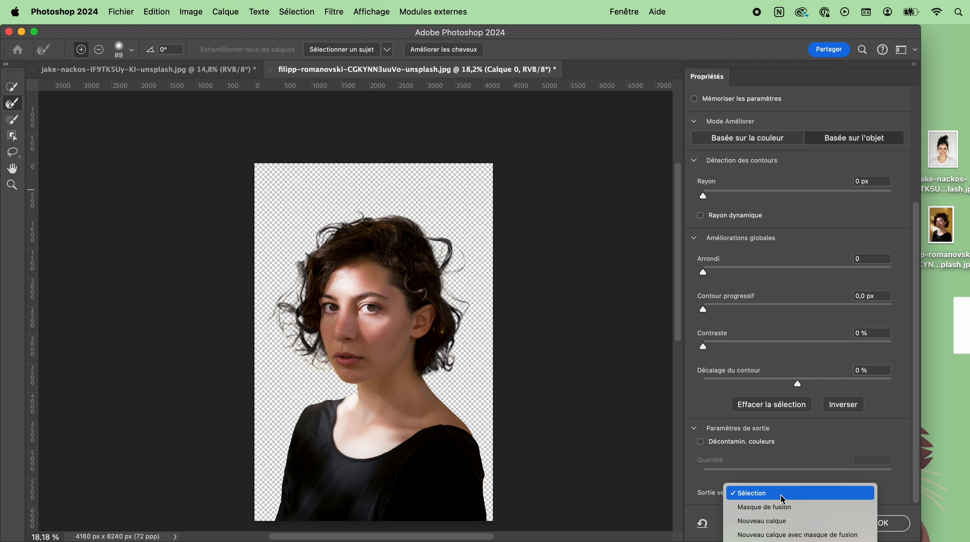
pyautogui.click(782, 508)
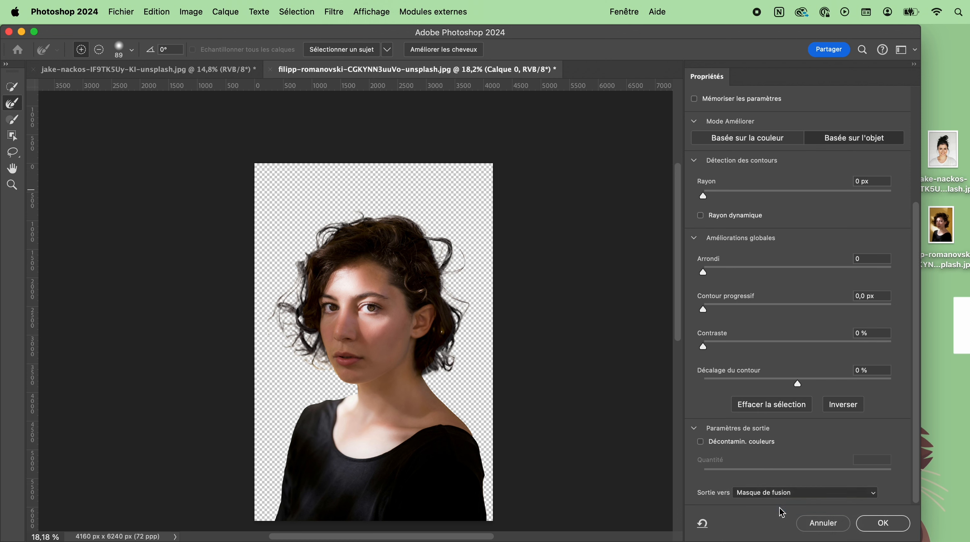
pyautogui.click(884, 527)
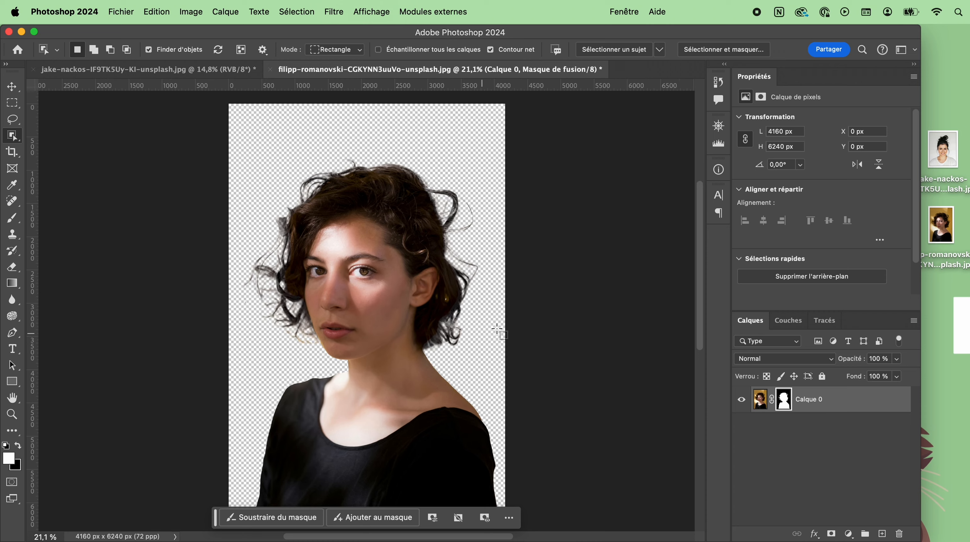
# - Create a green solid colour fill layer and move it below the masked woman's layer
pyautogui.click(848, 533)
pyautogui.click(866, 352)
pyautogui.click(681, 313)
pyautogui.moveTo(812, 396); pyautogui.dragTo(812, 437)
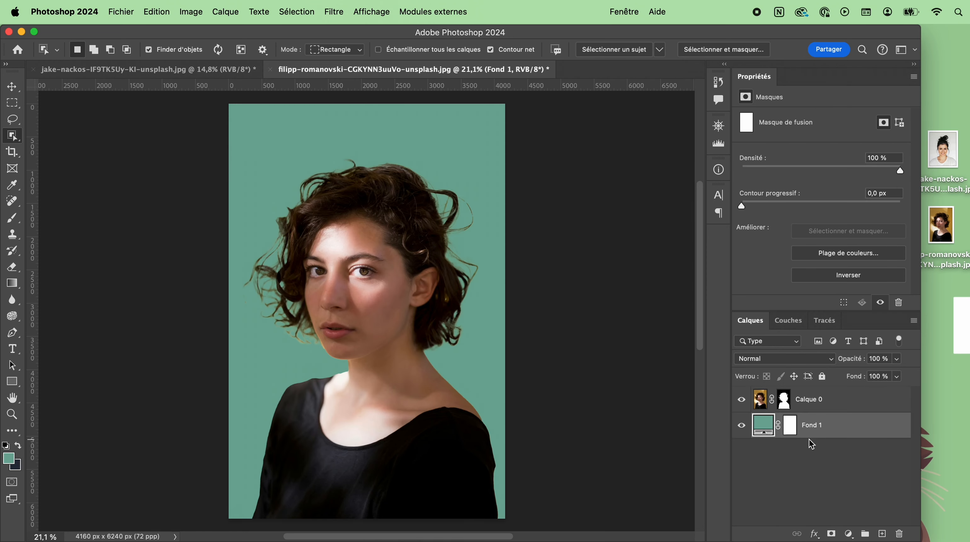
# - Target the portrait layer's image, activate the Sponge tool in Desaturate mode and enlarge its brush to 210 px
pyautogui.press('v')
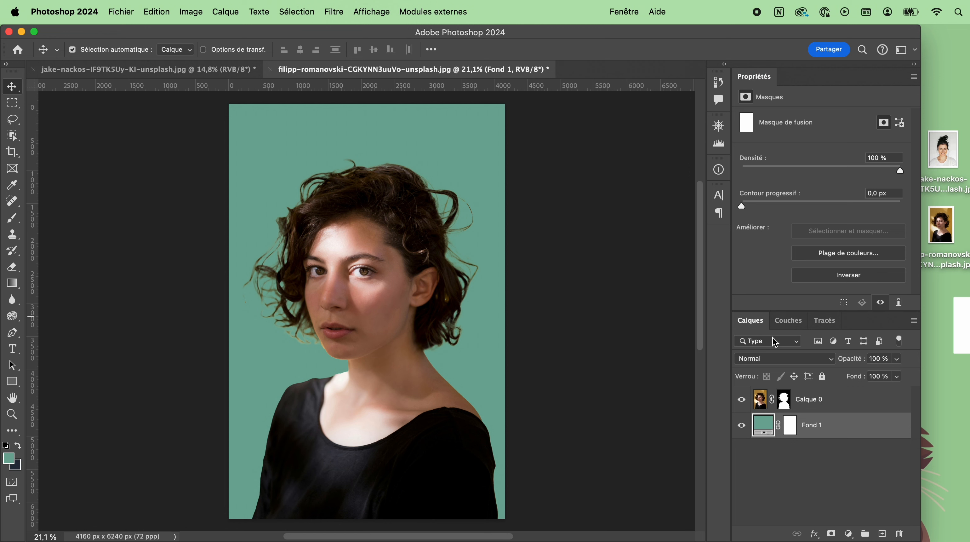
pyautogui.click(765, 410)
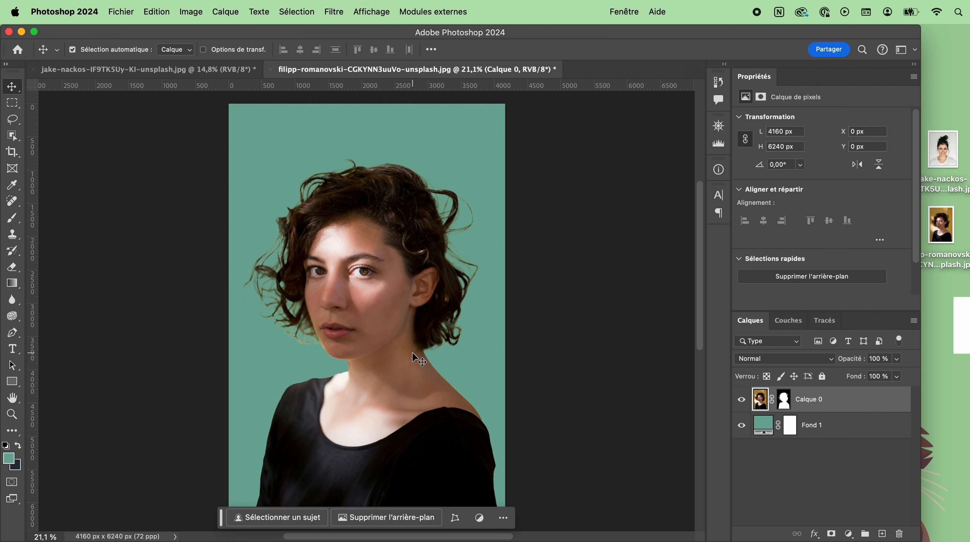
pyautogui.click(14, 319)
pyautogui.scroll(6, 309, 279)
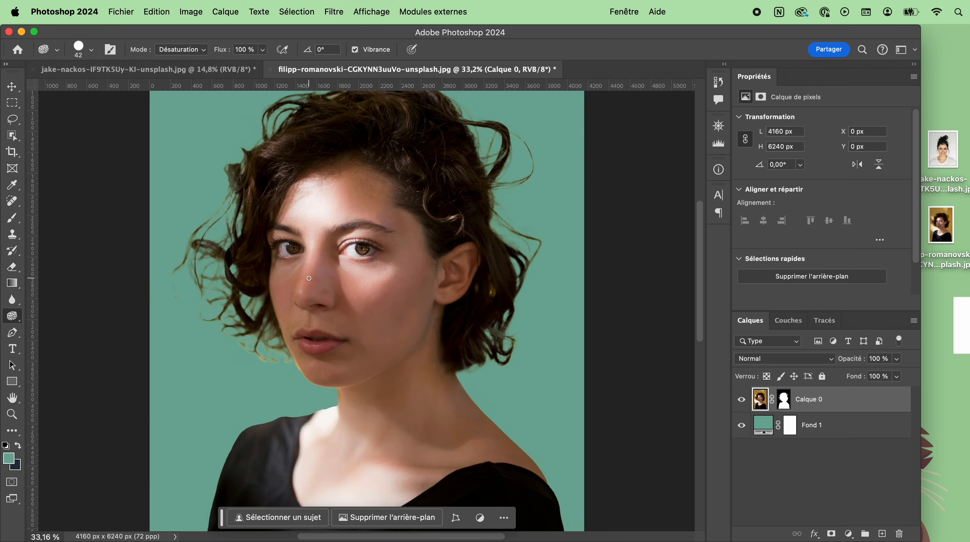
pyautogui.scroll(3, 303, 386)
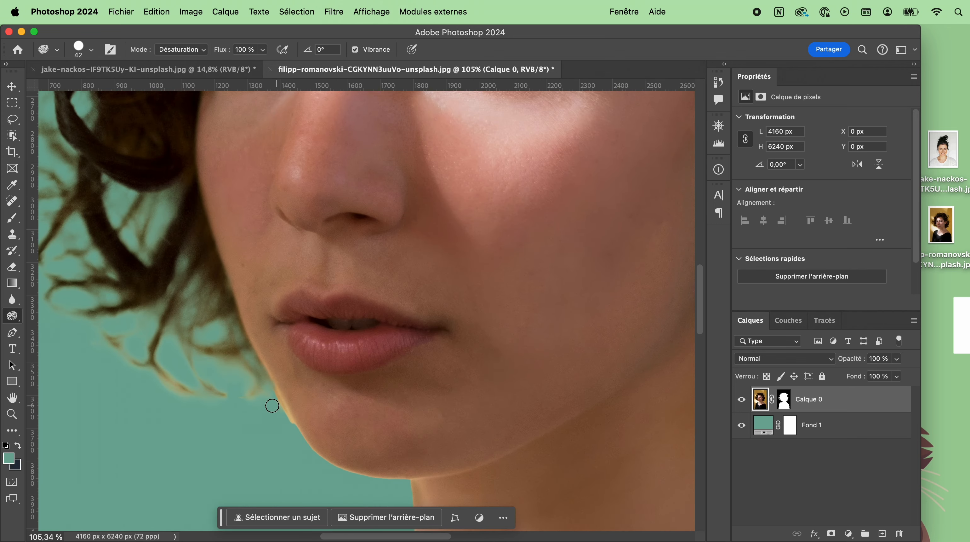
pyautogui.scroll(-2, 271, 397)
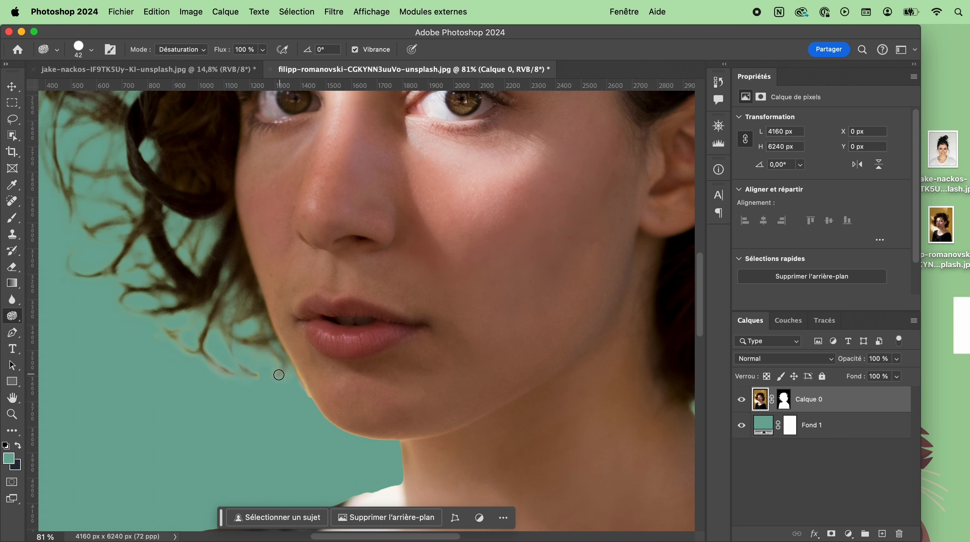
pyautogui.moveTo(230, 360)
pyautogui.keyDown('ctrl'); pyautogui.keyDown('alt'); pyautogui.mouseDown()
pyautogui.moveTo(273, 360)
pyautogui.moveTo(223, 353)
pyautogui.moveTo(197, 334)
pyautogui.moveTo(221, 351)
pyautogui.mouseUp(); pyautogui.keyUp('alt'); pyautogui.keyUp('ctrl')
# - Desaturate the yellow fringes on the curls left of the face, over the crown and on the large loose curl opposite
pyautogui.hscroll(-5, 222, 351)
pyautogui.scroll(3, 222, 351)
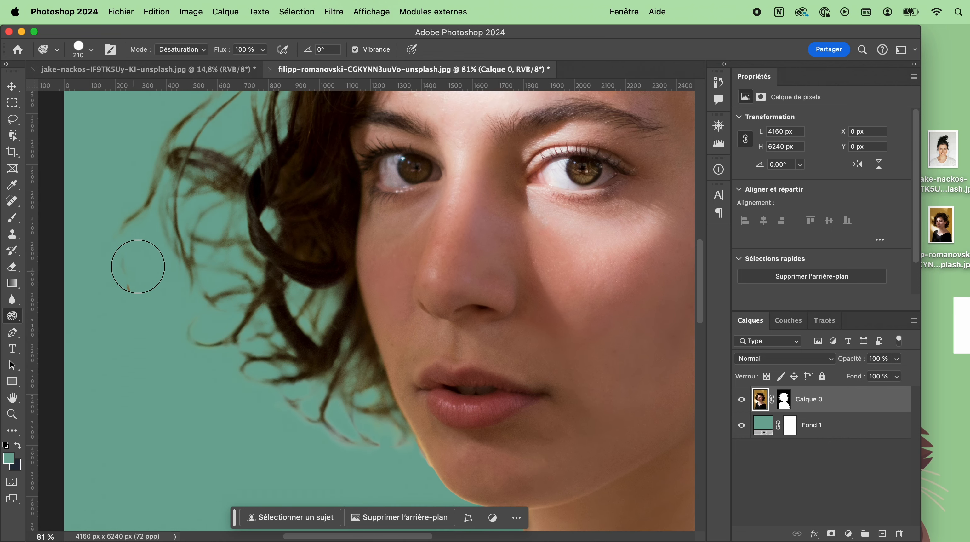
pyautogui.scroll(8, 156, 360)
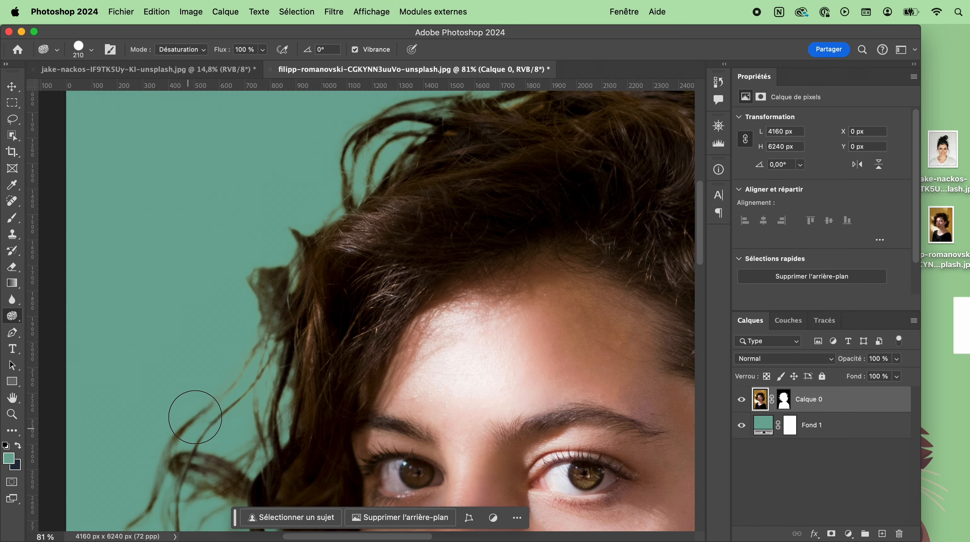
pyautogui.hscroll(3, 273, 296)
pyautogui.scroll(2, 273, 295)
pyautogui.hscroll(7, 350, 245)
pyautogui.scroll(-6, 533, 243)
pyautogui.hscroll(2, 533, 244)
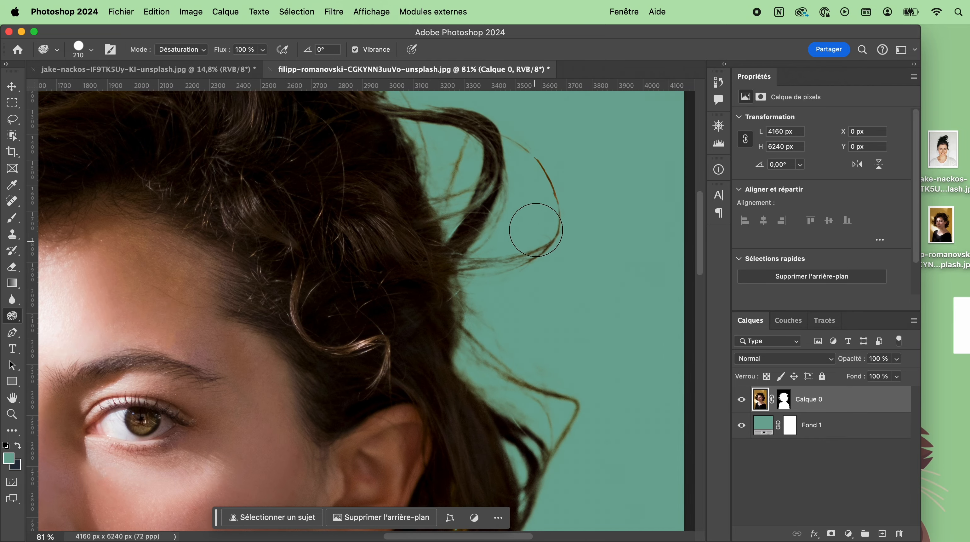
# - Desaturate the yellowish strands beside and below the ear, and switch to the Move tool
pyautogui.scroll(-4, 441, 243)
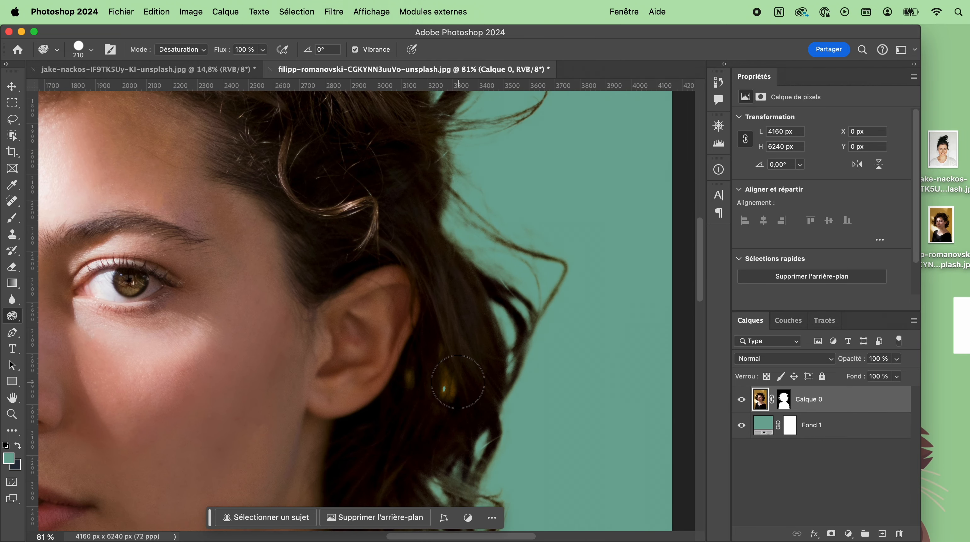
pyautogui.scroll(-6, 455, 383)
pyautogui.hscroll(-1, 455, 383)
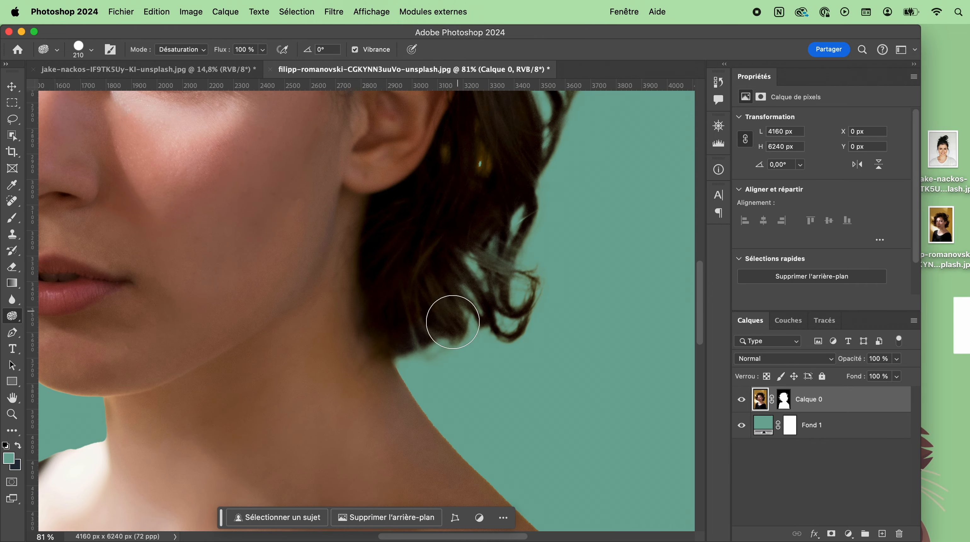
pyautogui.scroll(-6, 520, 321)
pyautogui.scroll(-3, 522, 322)
pyautogui.scroll(-1, 491, 261)
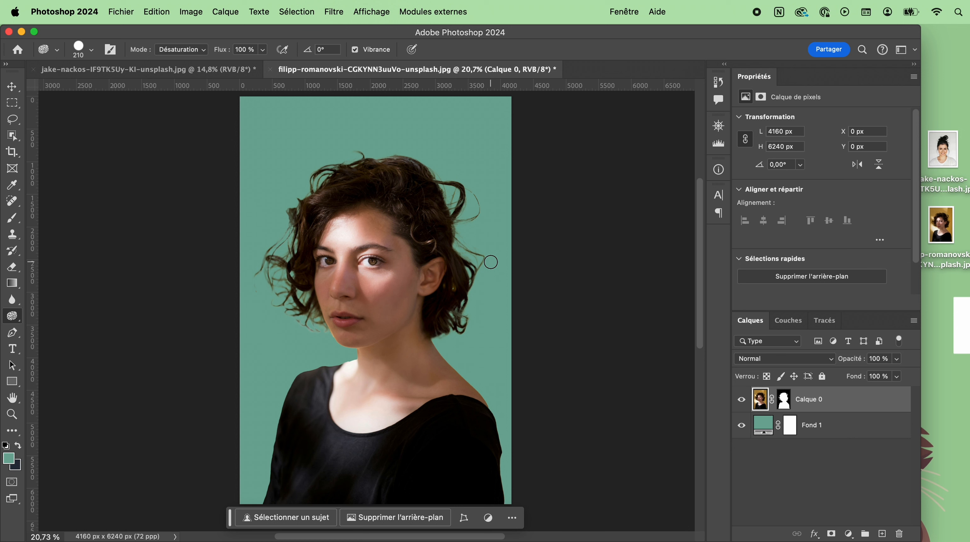
pyautogui.press('v')
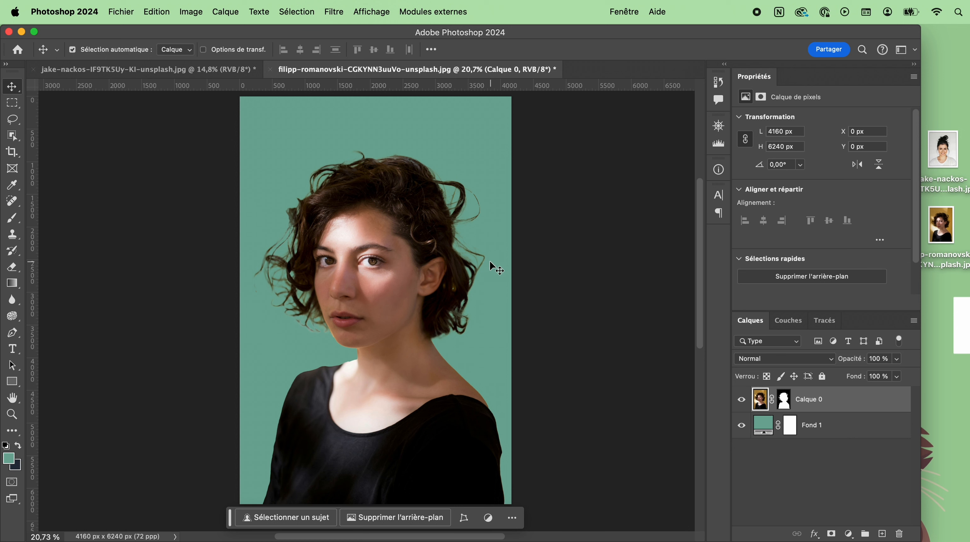